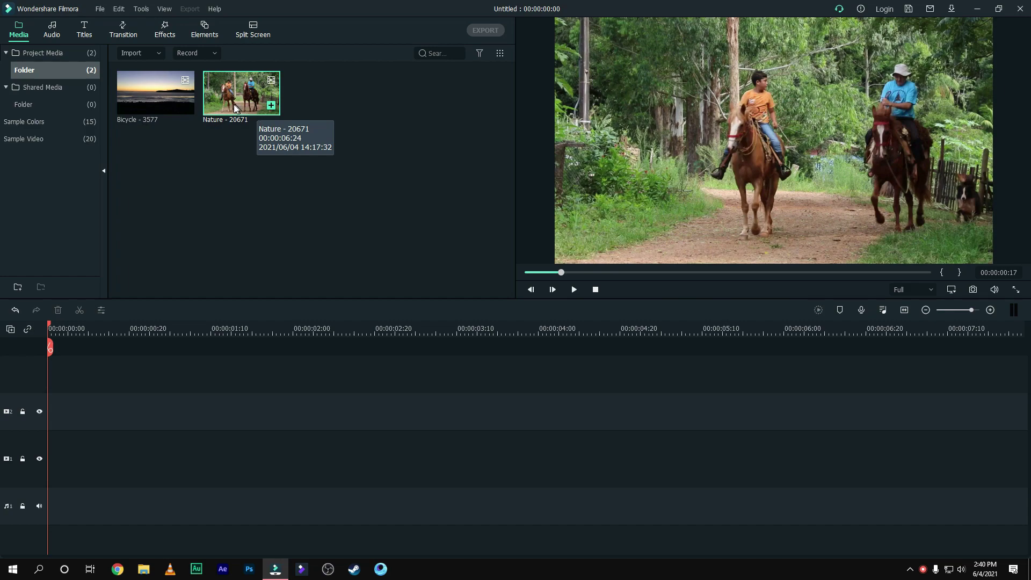
# - Place the Nature - 20671 clip on video track 1 and the Black sample colour above it on track 2
pyautogui.moveTo(233, 99); pyautogui.dragTo(56, 436)
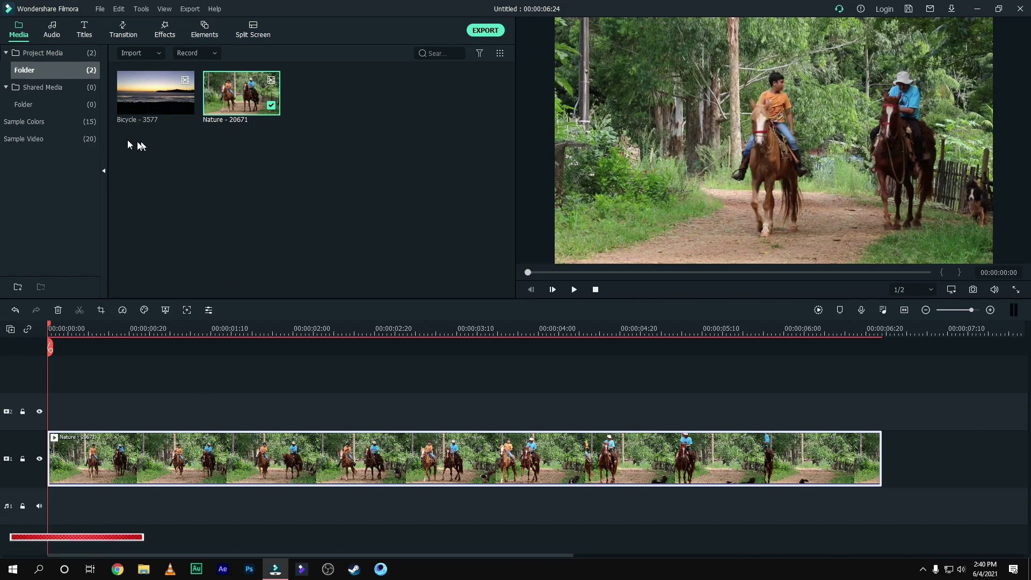
pyautogui.click(27, 122)
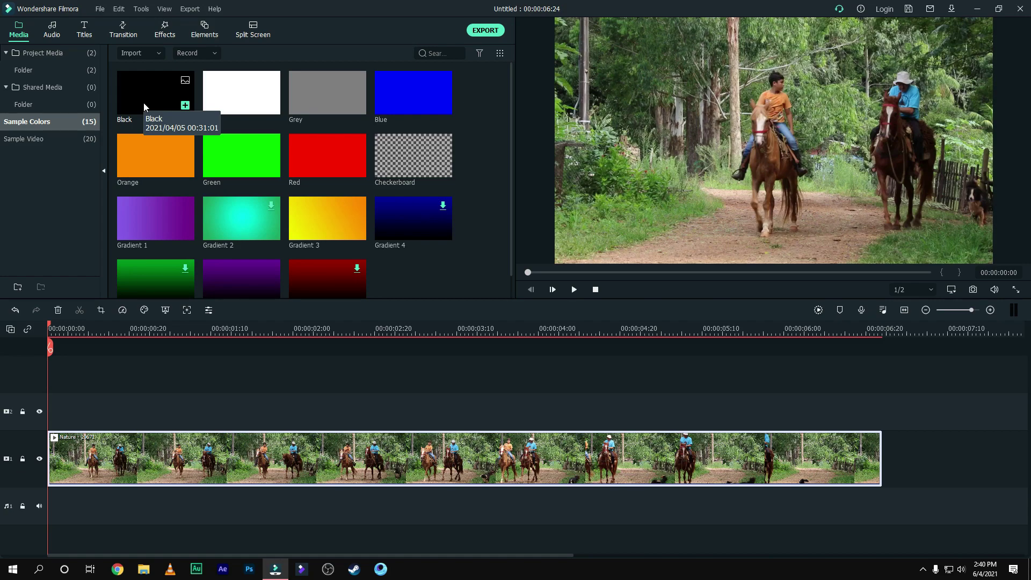
pyautogui.moveTo(144, 102); pyautogui.dragTo(58, 413)
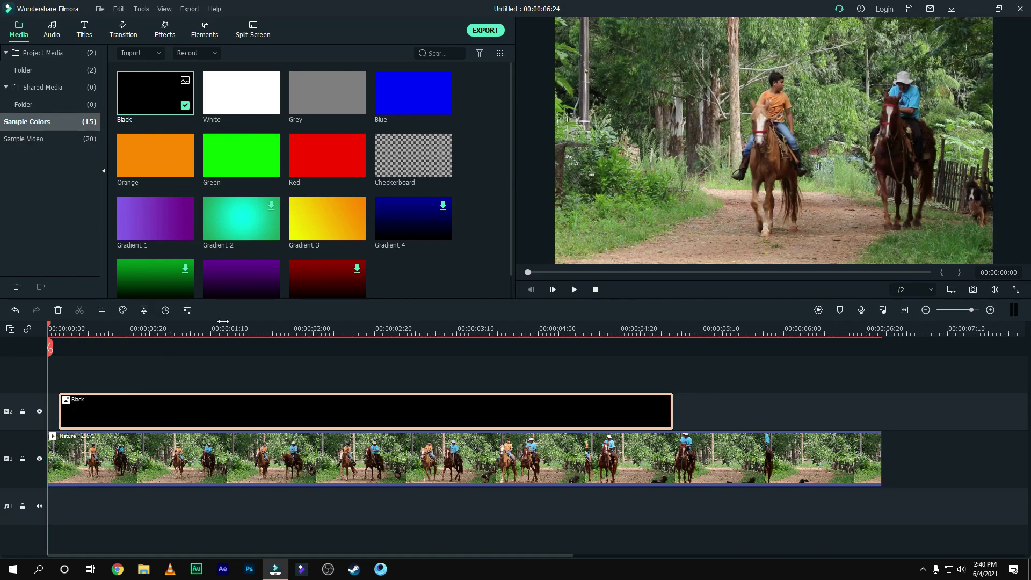
# - Apply the Image Mask utility effect to the Black clip on track 2
pyautogui.click(164, 30)
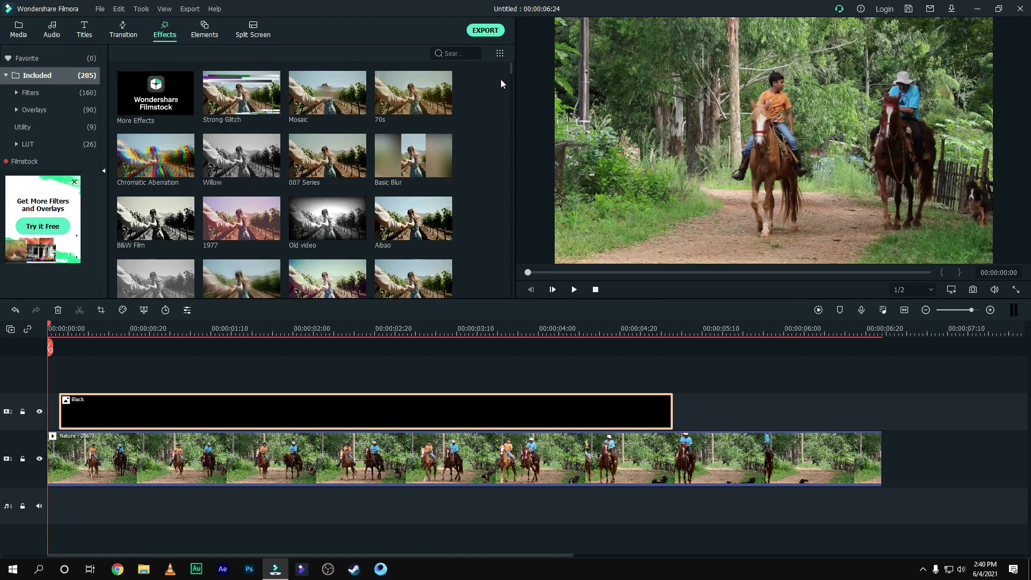
pyautogui.click(50, 127)
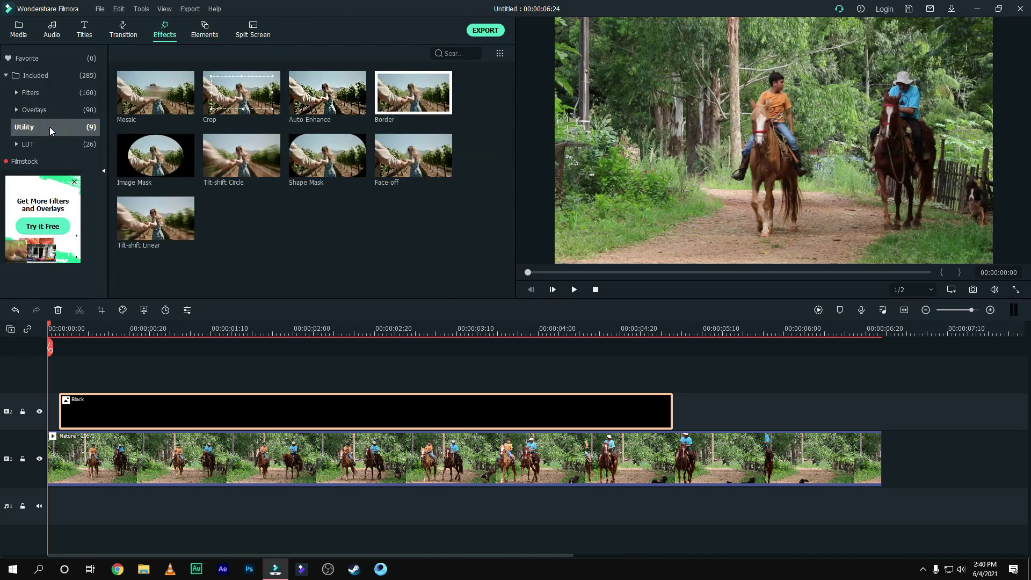
pyautogui.moveTo(229, 153)
pyautogui.click(134, 157)
pyautogui.moveTo(133, 157); pyautogui.dragTo(111, 409)
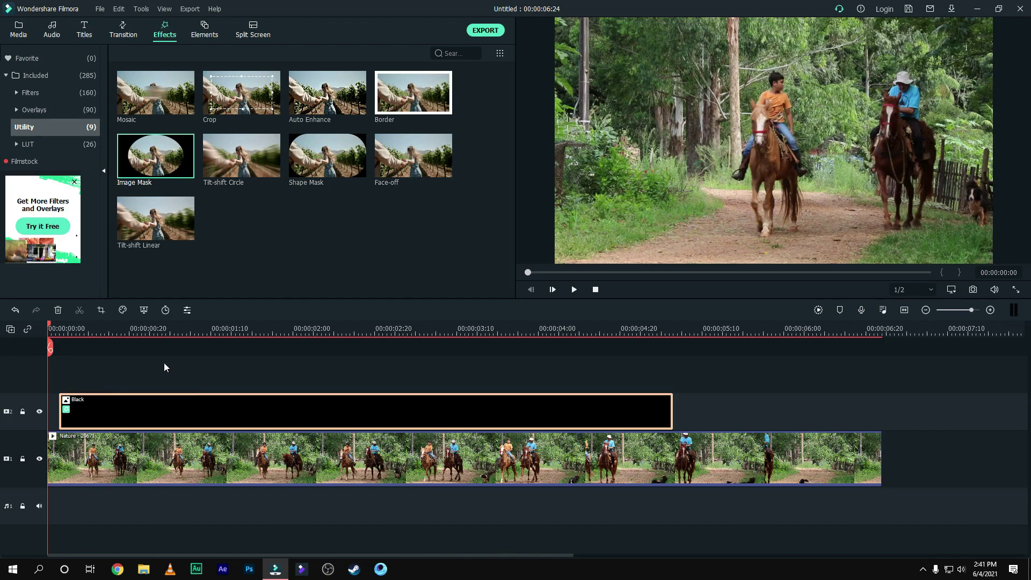
# - Invert the image mask on the Black clip in its video effect settings, viewing the frame at 00:00:00:17
pyautogui.click(117, 329)
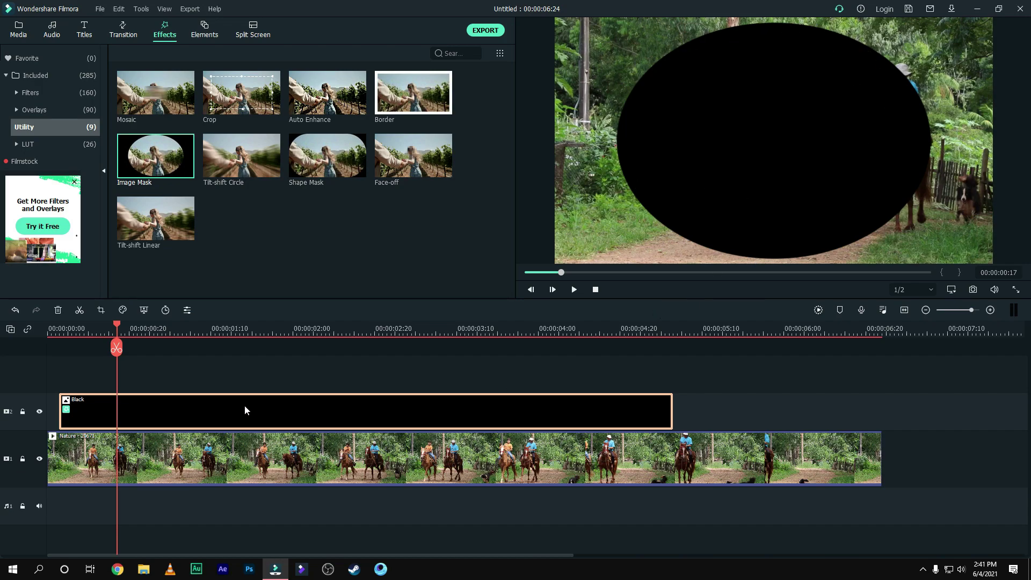
pyautogui.doubleClick(192, 408)
pyautogui.click(14, 240)
pyautogui.click(15, 240)
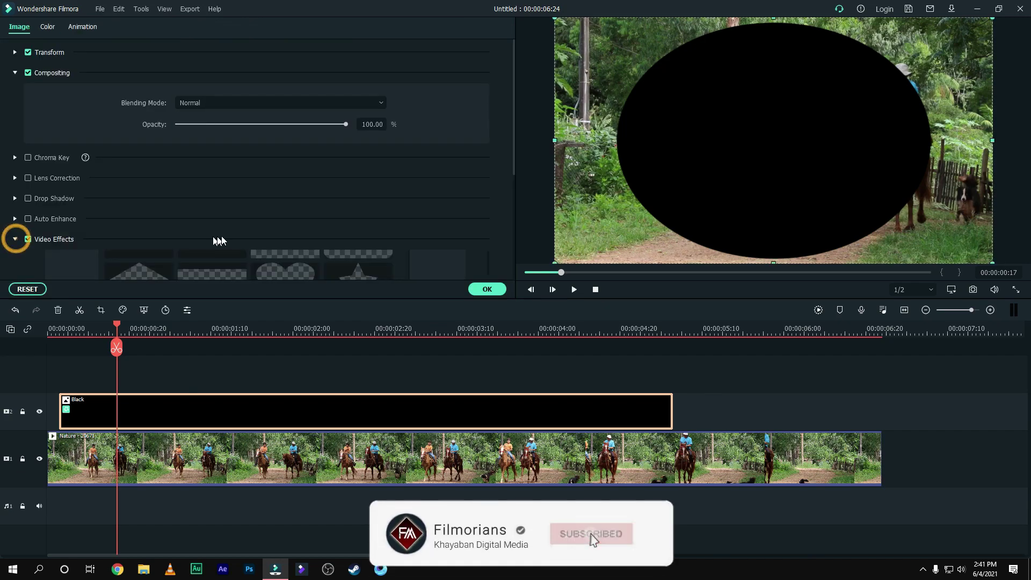
pyautogui.scroll(-5, 221, 236)
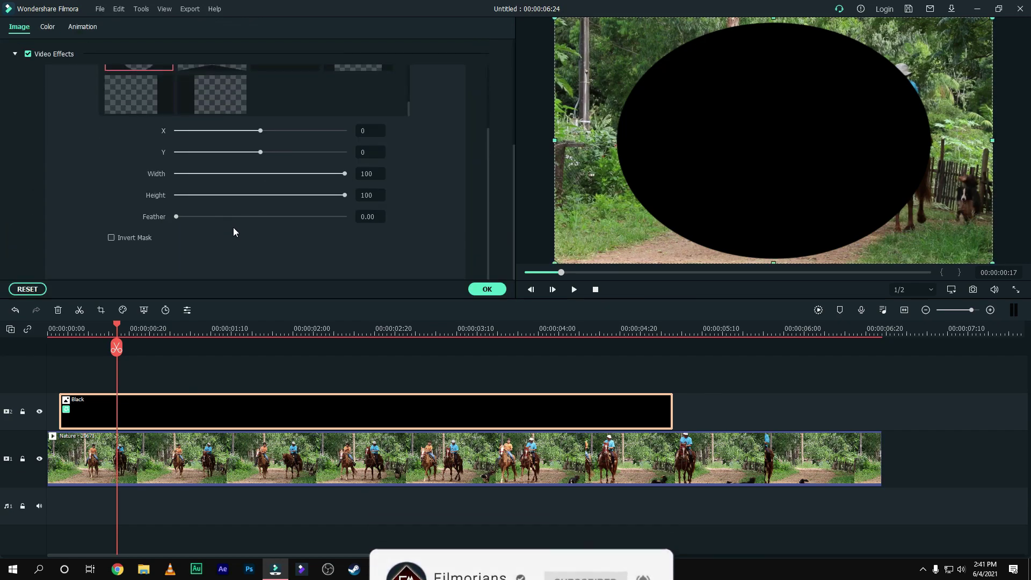
pyautogui.click(111, 238)
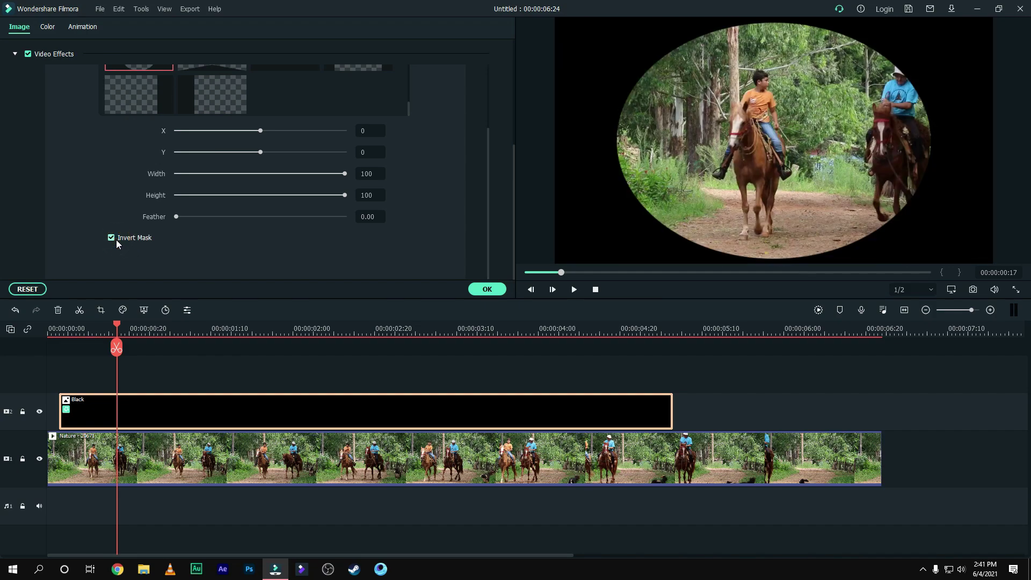
pyautogui.click(118, 239)
pyautogui.click(118, 238)
# - Shrink the inverted mask opening to a circle with width 26 and height 34
pyautogui.scroll(2, 293, 266)
pyautogui.scroll(-2, 294, 267)
pyautogui.click(221, 174)
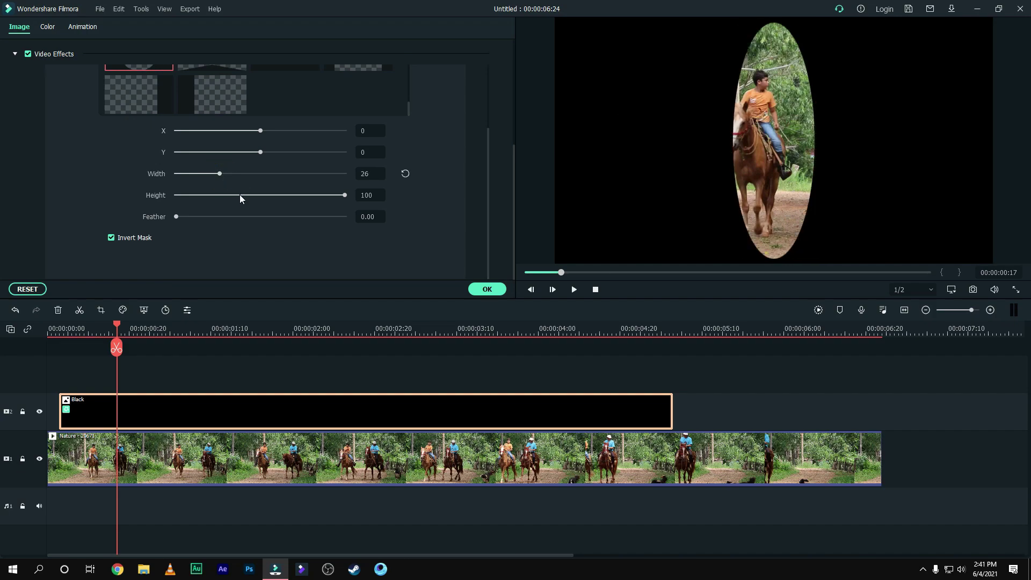
pyautogui.click(230, 196)
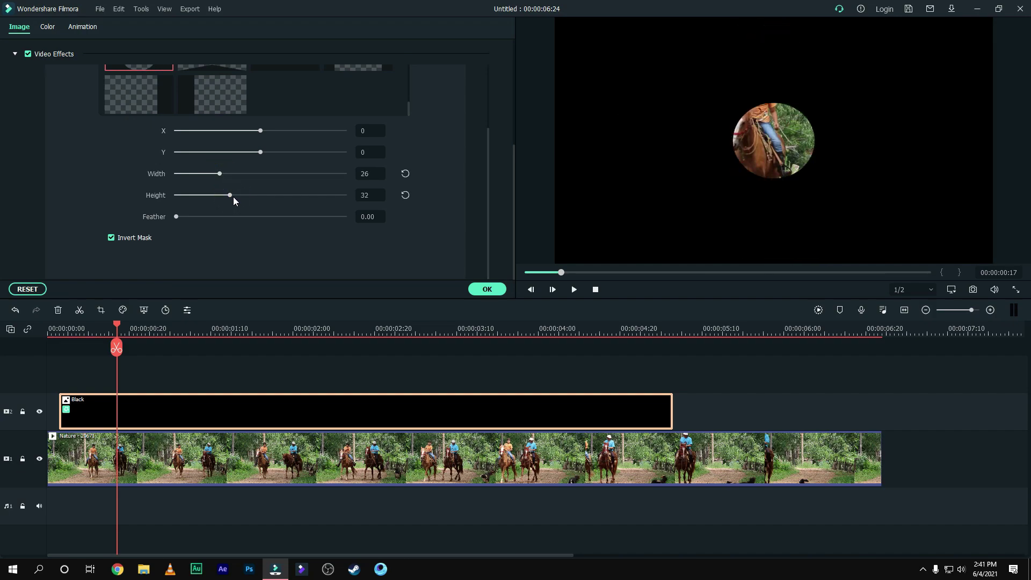
pyautogui.moveTo(229, 197); pyautogui.dragTo(233, 196)
# - Set the Black clip's opacity to 70%
pyautogui.scroll(8, 339, 223)
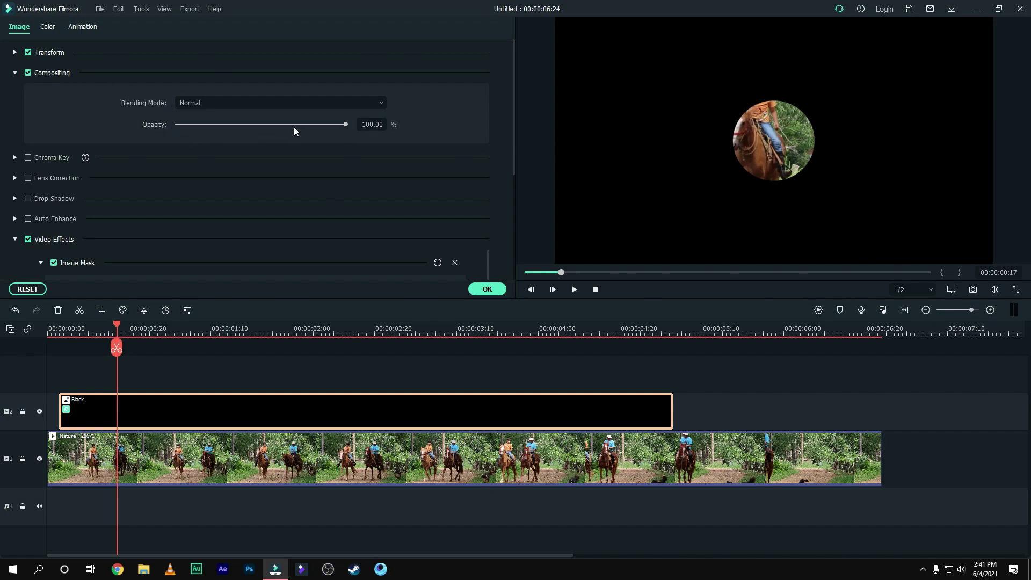
pyautogui.click(369, 124)
pyautogui.press('Return')
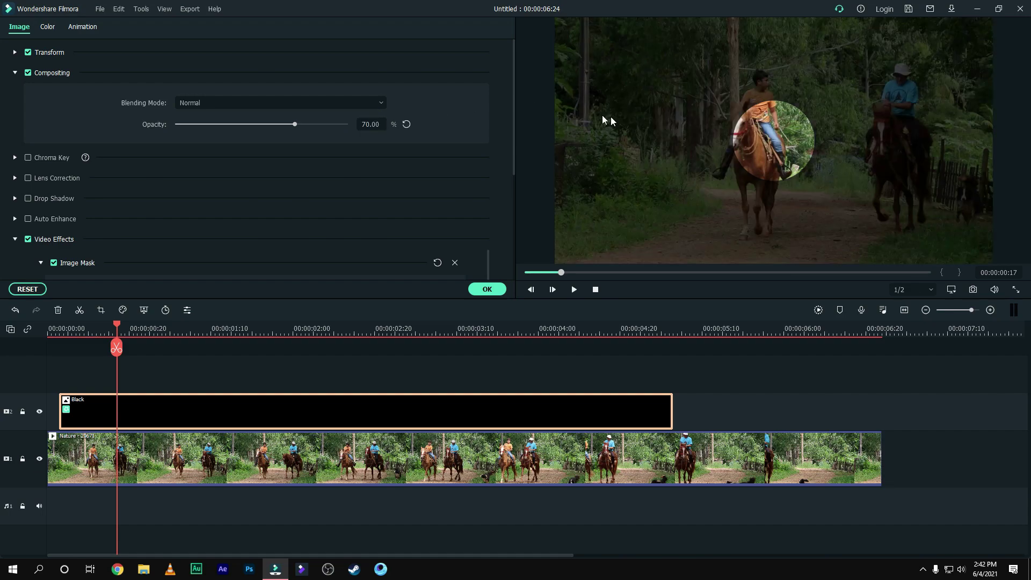
# - Reposition the Black overlay so its circle frames the orange-shirted rider's head, and set the mask's width to 14 and height to 19
pyautogui.scroll(-5, 438, 176)
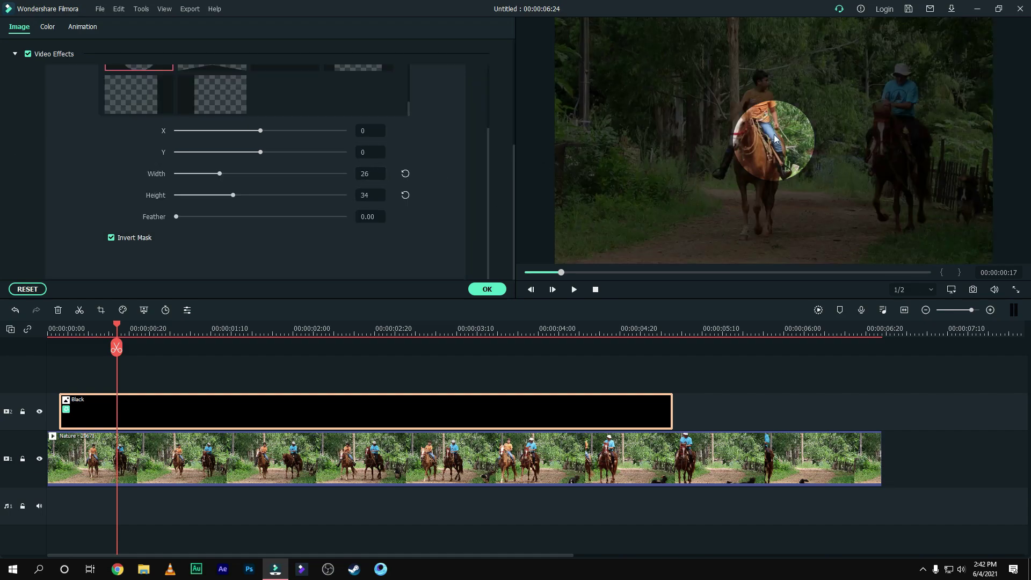
pyautogui.click(767, 172)
pyautogui.moveTo(767, 173); pyautogui.dragTo(752, 132)
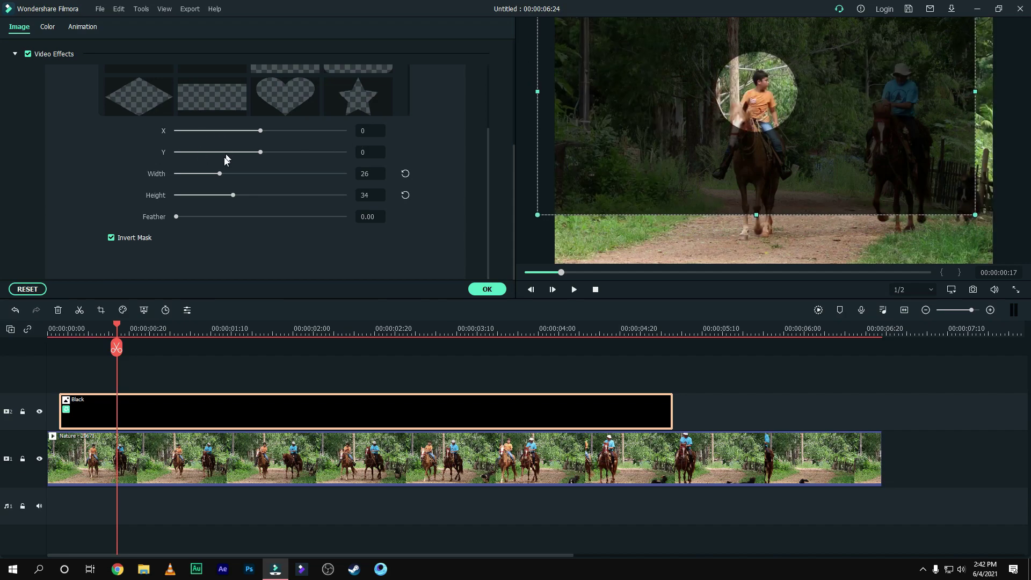
pyautogui.moveTo(214, 174); pyautogui.dragTo(207, 193)
pyautogui.moveTo(664, 143); pyautogui.dragTo(668, 136)
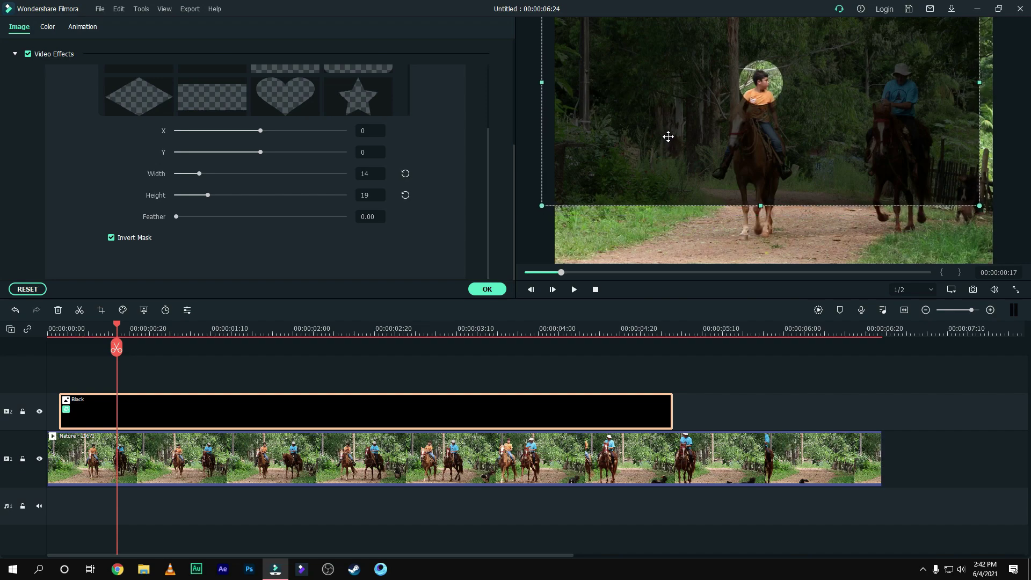
pyautogui.click(476, 290)
# - At the start of the Black clip, lock its track and enable Motion Tracking on the Nature - 20671 clip
pyautogui.press('Up')
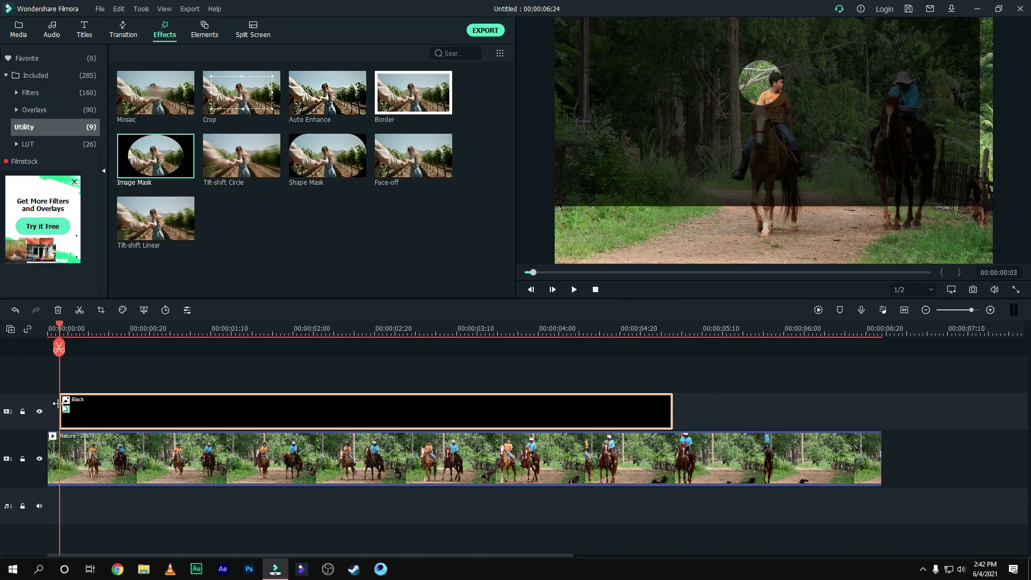
pyautogui.click(23, 411)
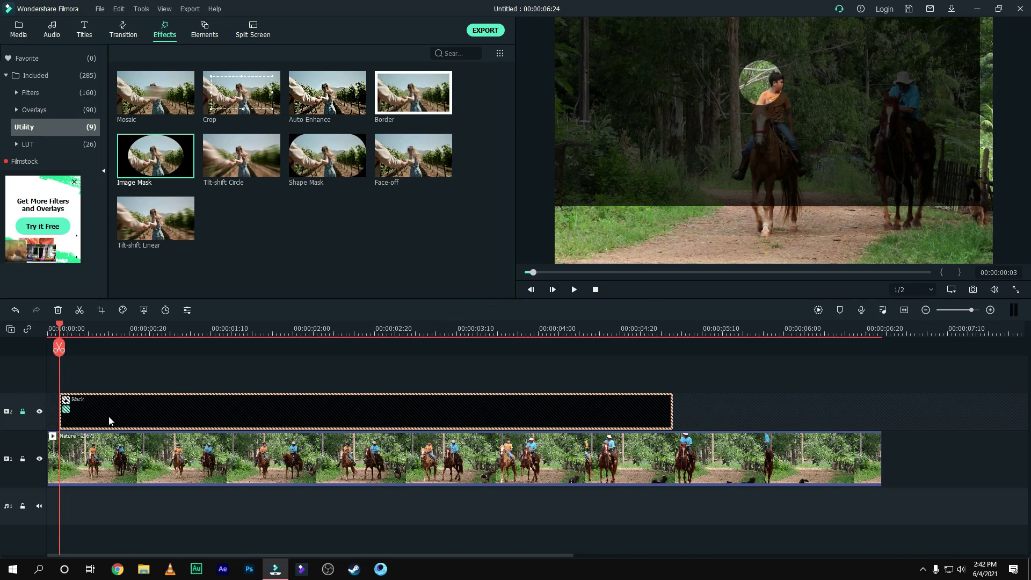
pyautogui.doubleClick(291, 455)
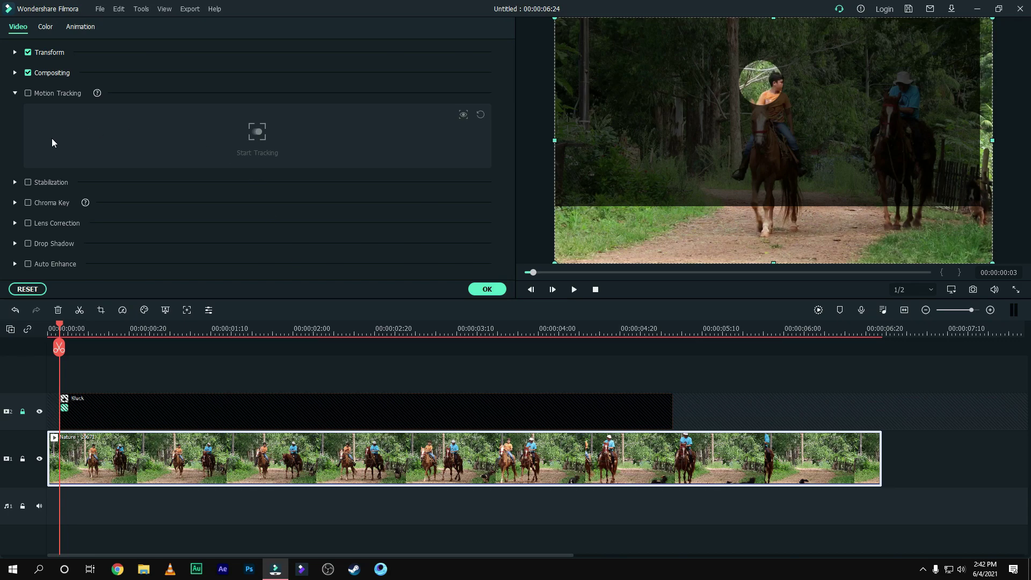
pyautogui.click(27, 94)
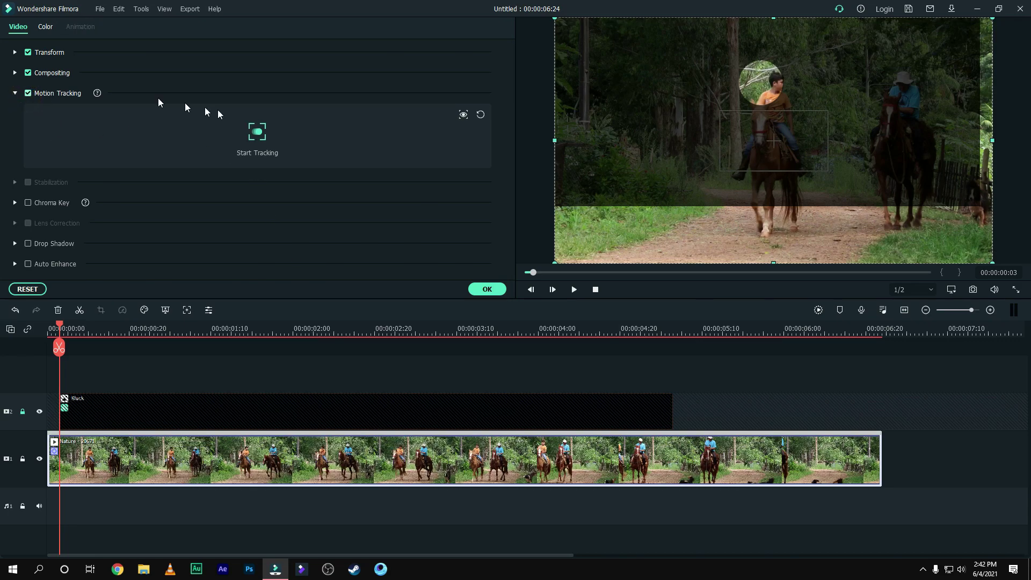
# - Fit the tracking box around the orange-shirted rider's head and run the motion tracking
pyautogui.moveTo(728, 145); pyautogui.dragTo(758, 95)
pyautogui.click(791, 81)
pyautogui.moveTo(792, 83); pyautogui.dragTo(791, 82)
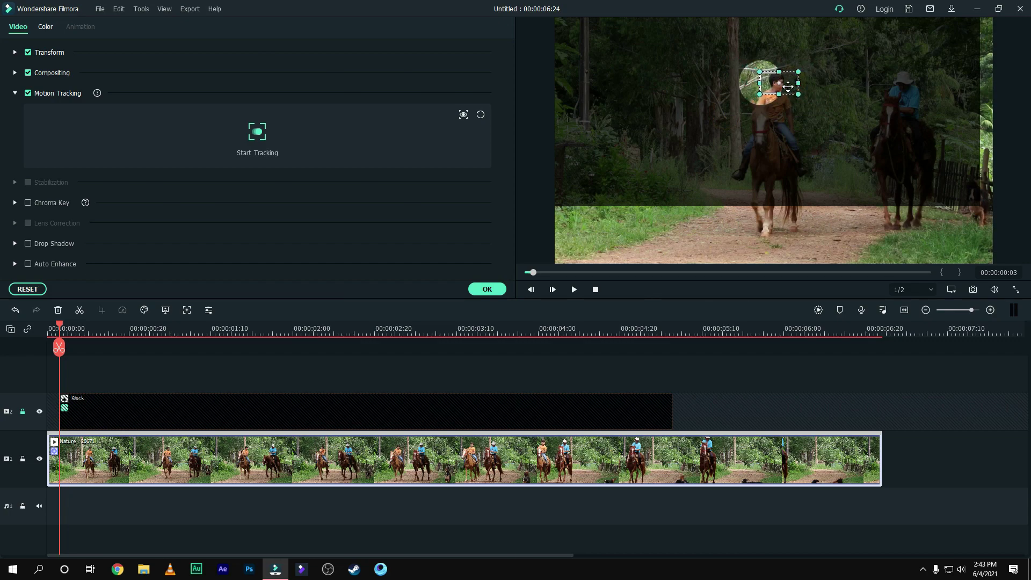
pyautogui.click(256, 134)
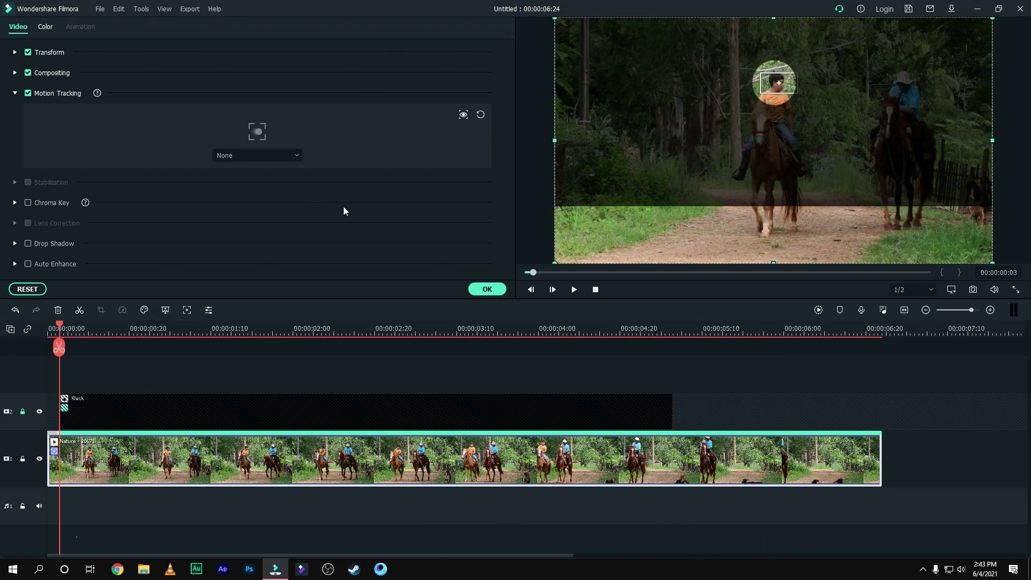
# - Link the Black clip to the motion track and accept the clip settings
pyautogui.click(239, 156)
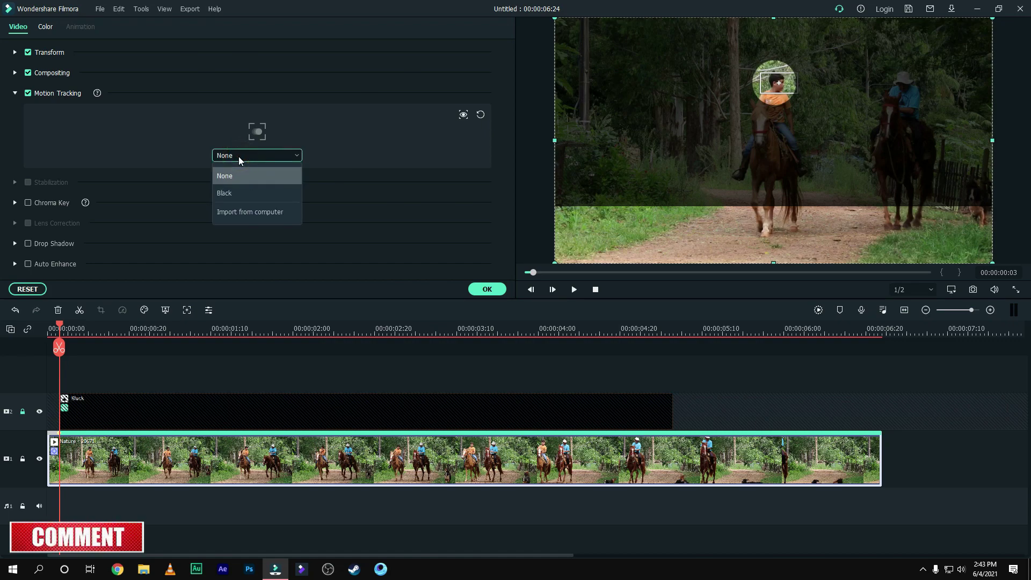
pyautogui.click(240, 199)
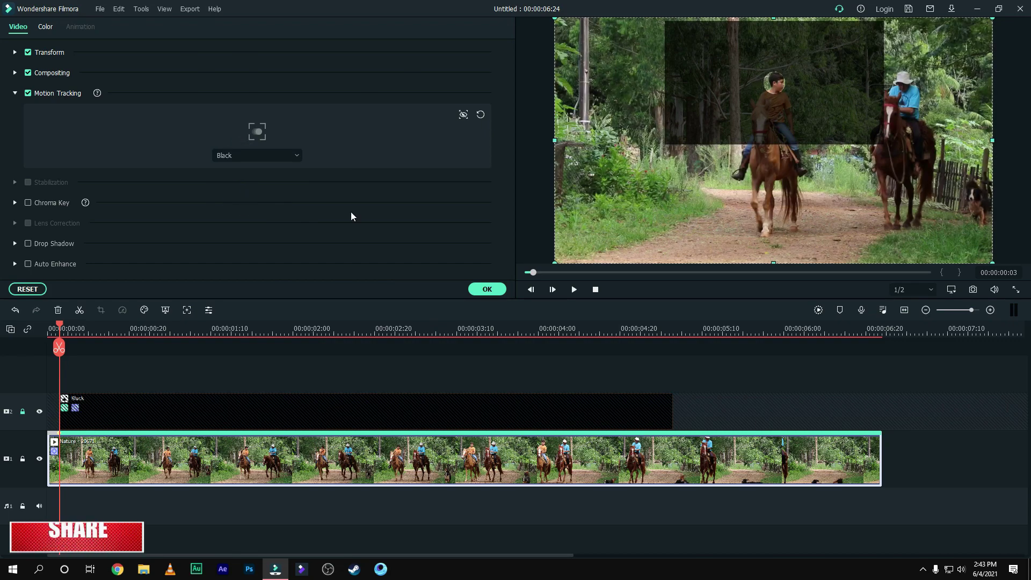
pyautogui.click(498, 290)
# - Play the sequence from the beginning to check how the Black overlay follows the rider
pyautogui.click(526, 272)
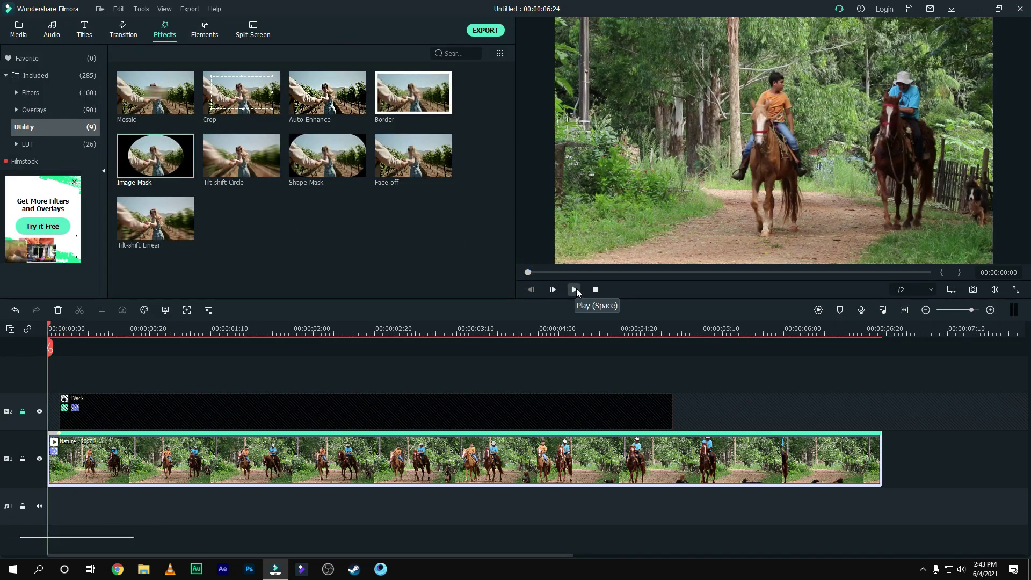
pyautogui.click(574, 290)
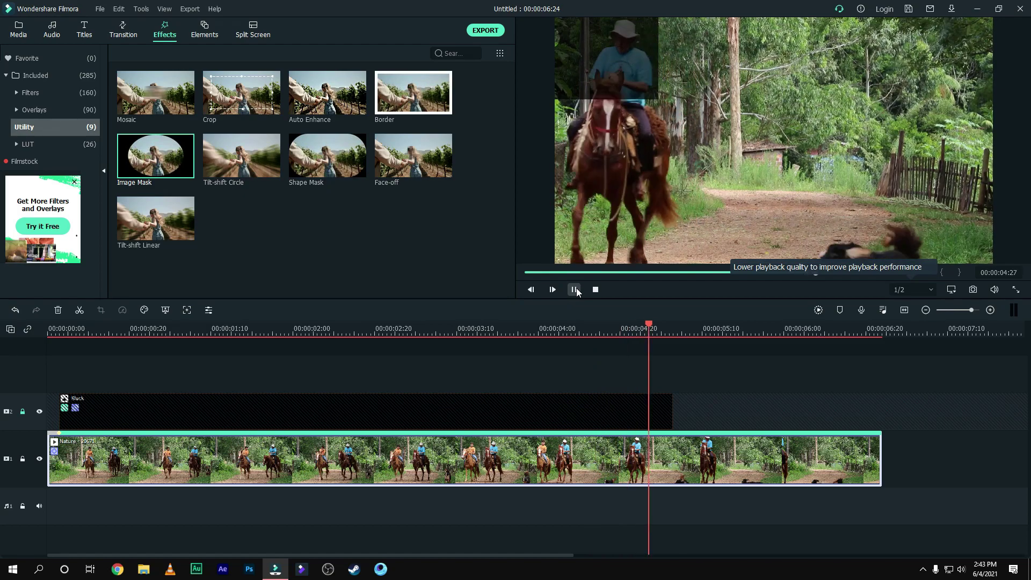
pyautogui.click(574, 289)
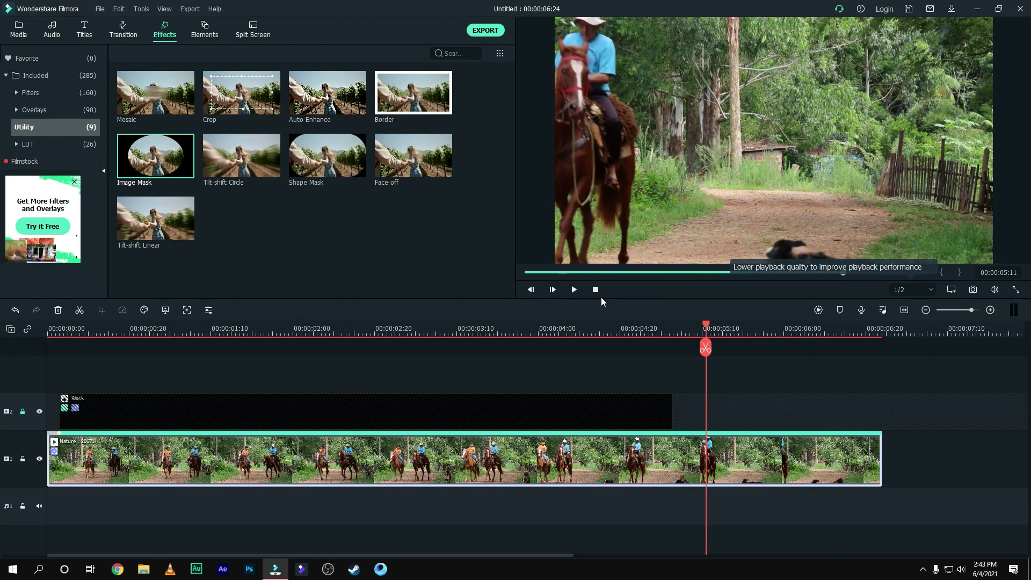
# - Unlock track 2, split the Black clip at 00:00:04:08 as the tracked rider leaves the frame, and delete the remainder
pyautogui.click(591, 324)
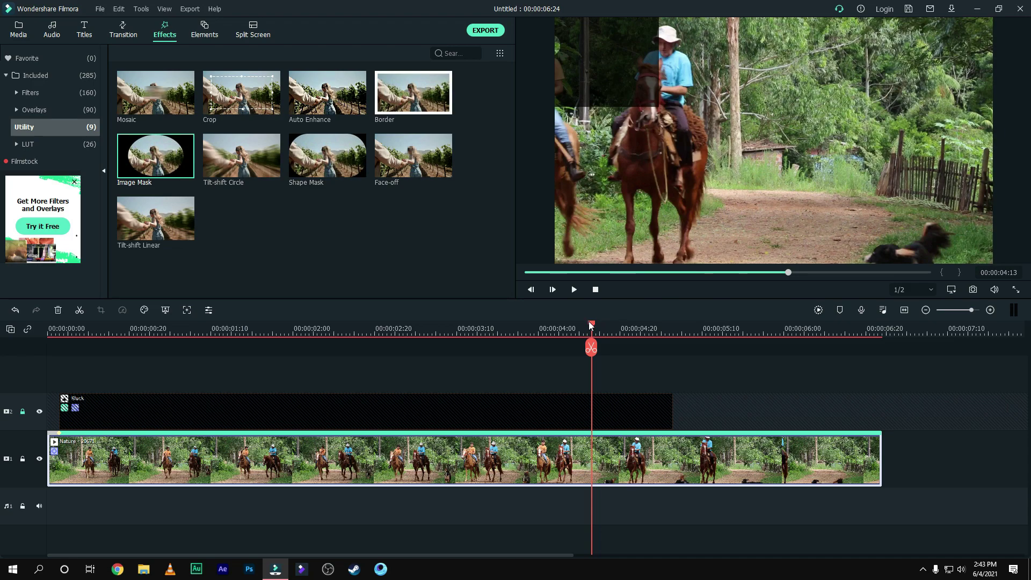
pyautogui.press('Left')
pyautogui.press('Left')
pyautogui.press('Left')
pyautogui.press('Left')
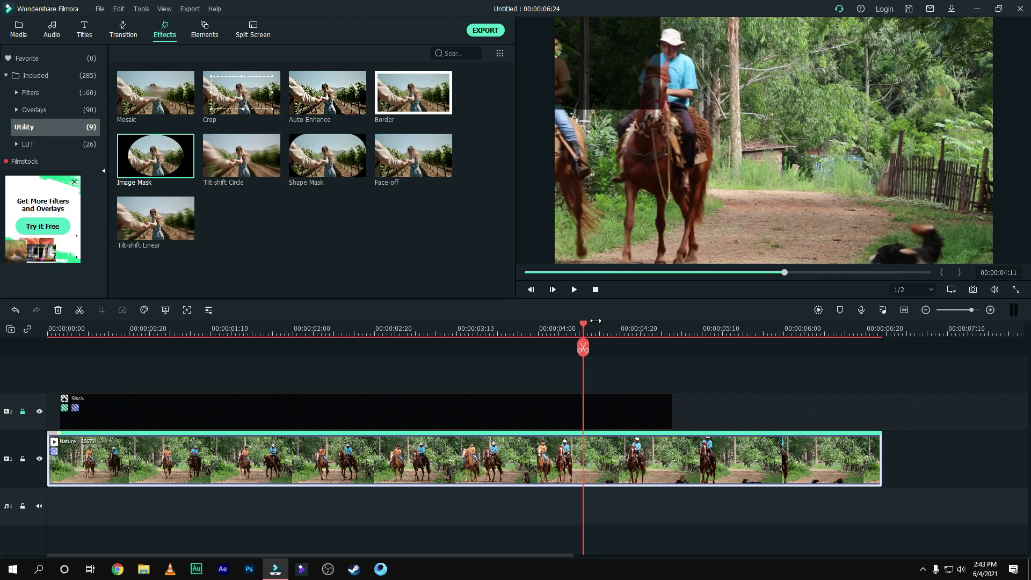
pyautogui.press('Left')
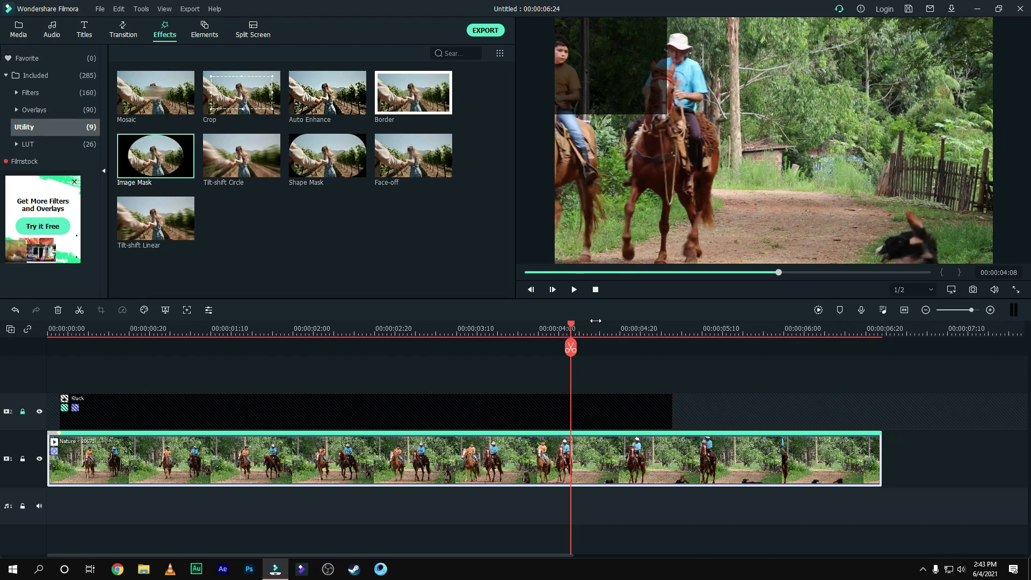
pyautogui.click(22, 413)
pyautogui.click(598, 407)
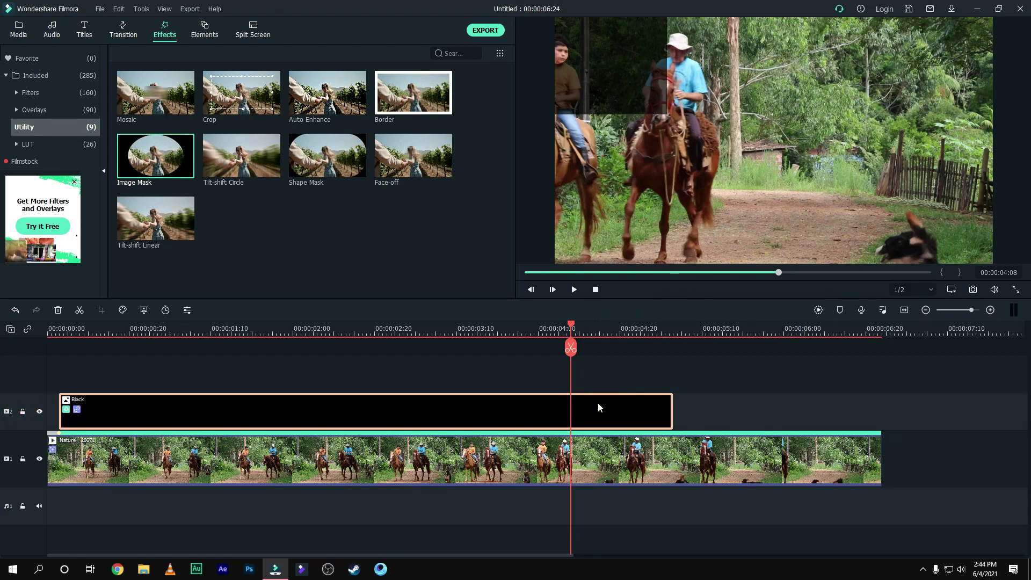
pyautogui.hotkey('ctrl', 'b')
pyautogui.press('Delete')
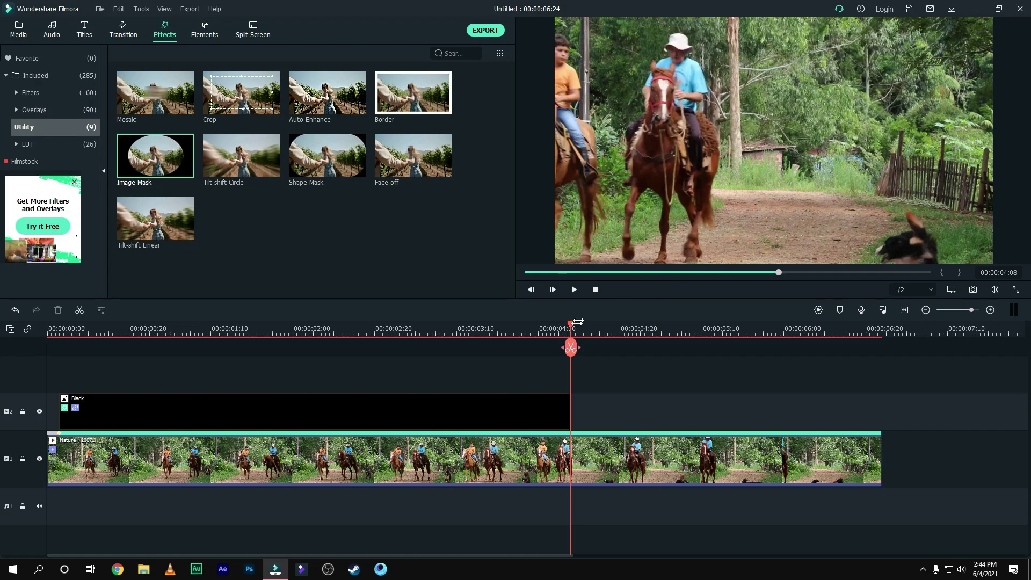
# - Set the preview zoom level to 25%, then enlarge and reposition the Black overlay to cover the frame with its opening around the orange-shirted rider's head
pyautogui.click(529, 272)
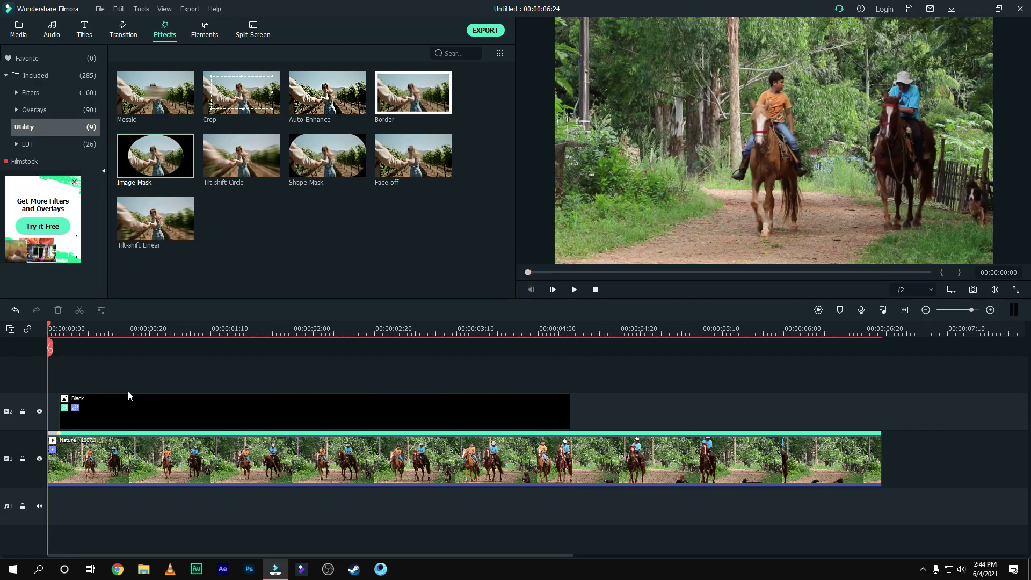
pyautogui.press('space')
pyautogui.click(749, 108)
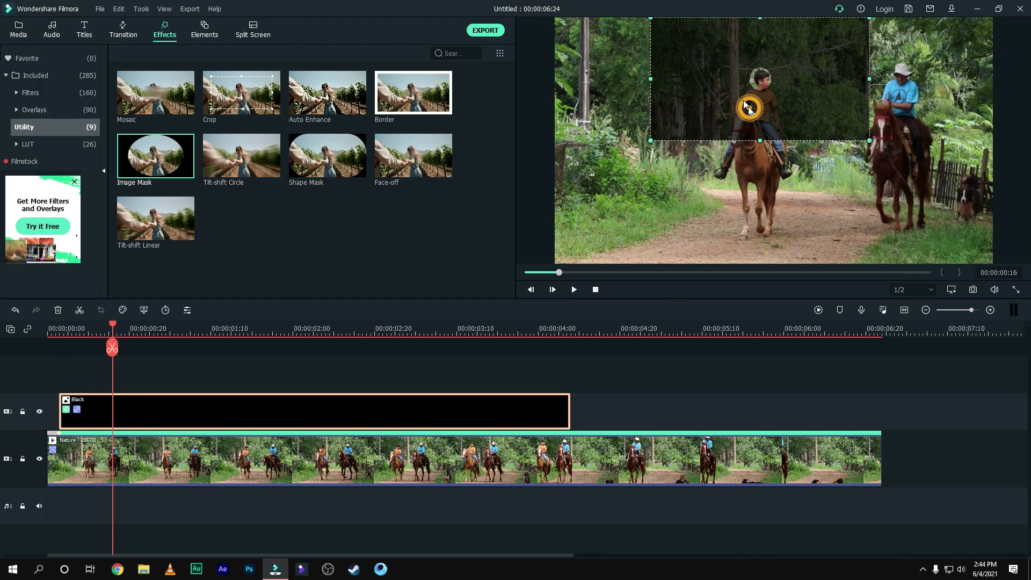
pyautogui.click(950, 290)
pyautogui.moveTo(939, 350)
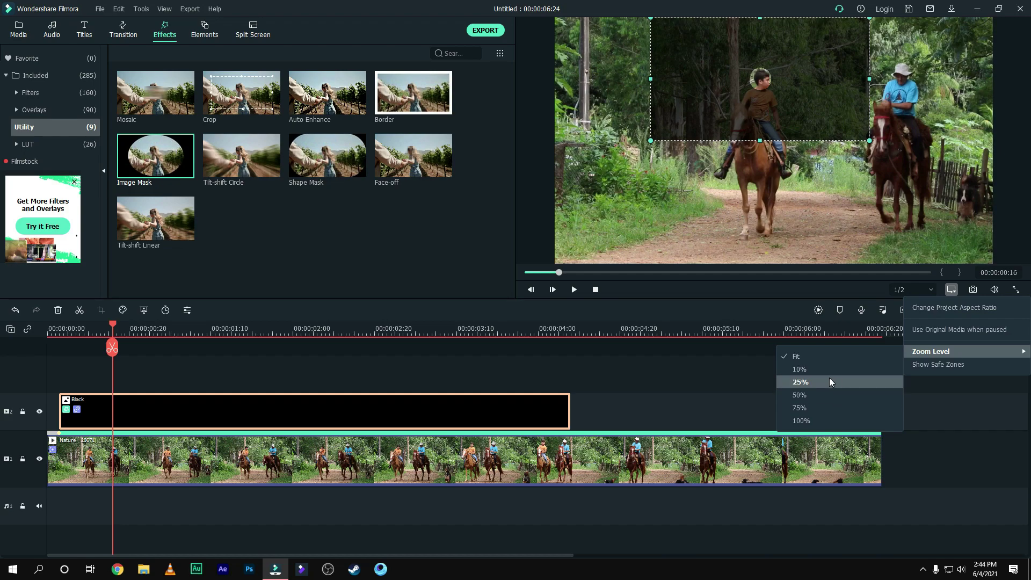
pyautogui.click(803, 380)
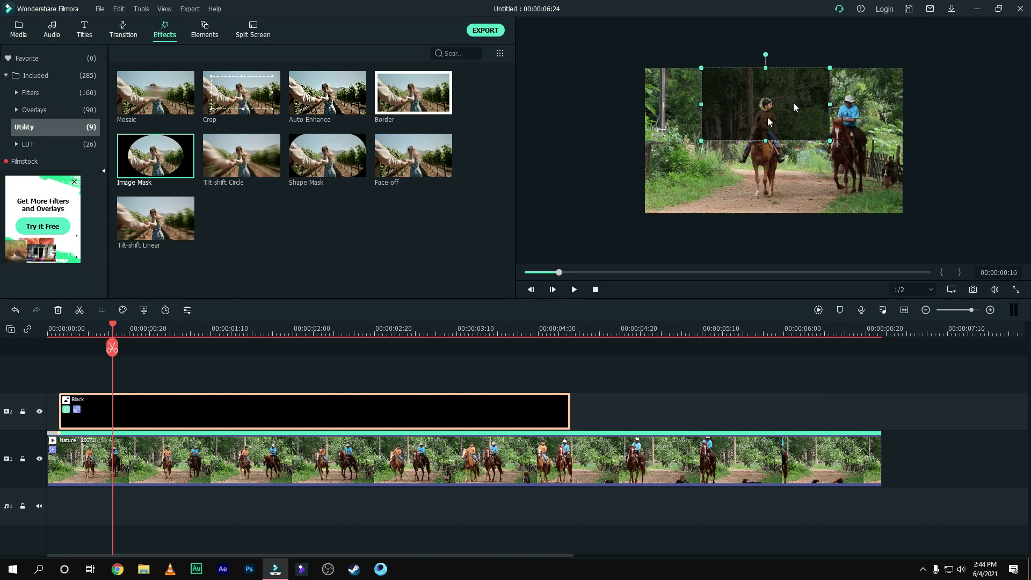
pyautogui.moveTo(702, 140); pyautogui.dragTo(622, 213)
pyautogui.moveTo(836, 153); pyautogui.dragTo(772, 134)
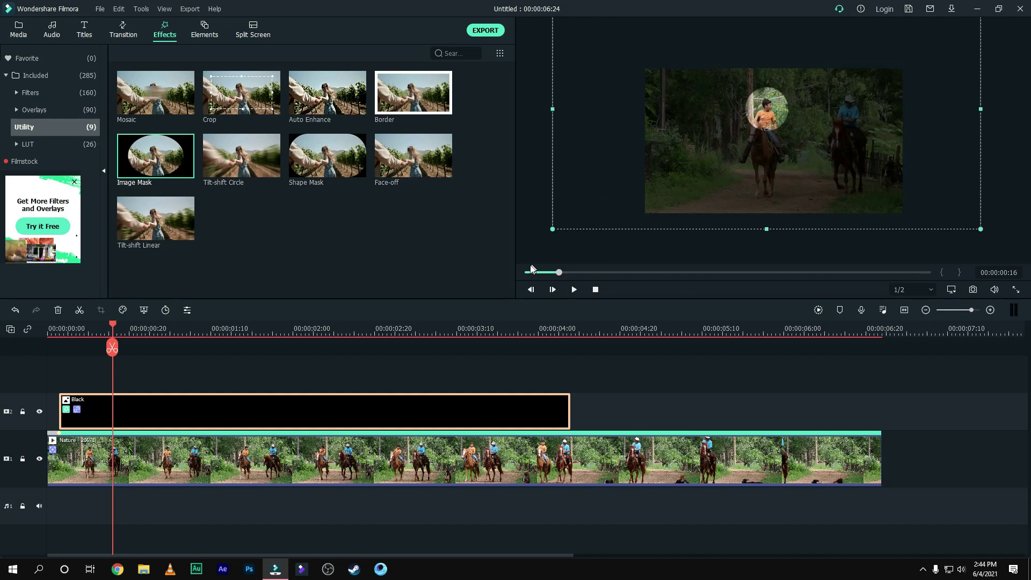
# - Play the sequence to check the coverage, and enlarge the Black overlay at 00:00:03:20 until it extends past the frame's edges
pyautogui.click(527, 272)
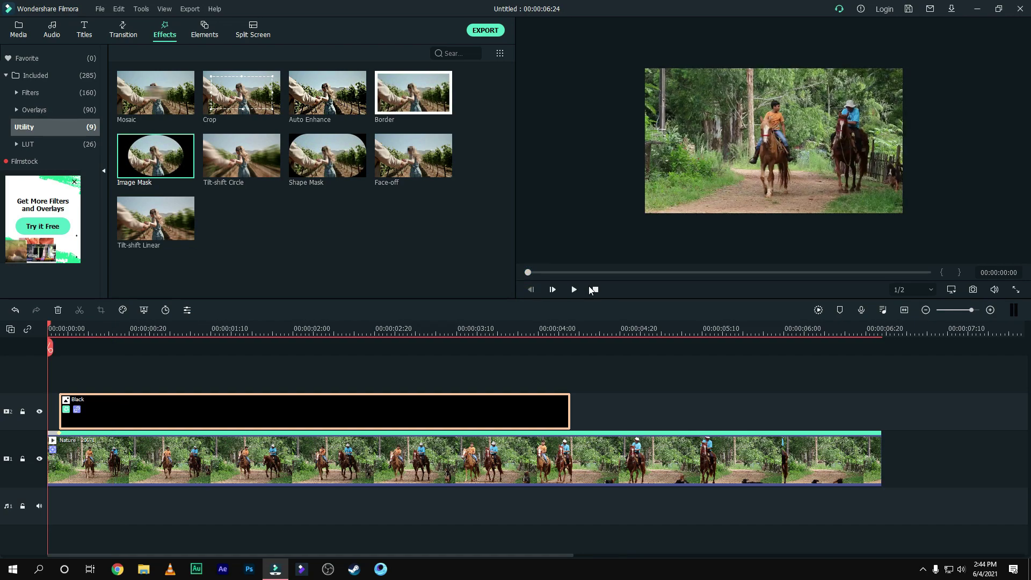
pyautogui.press('space')
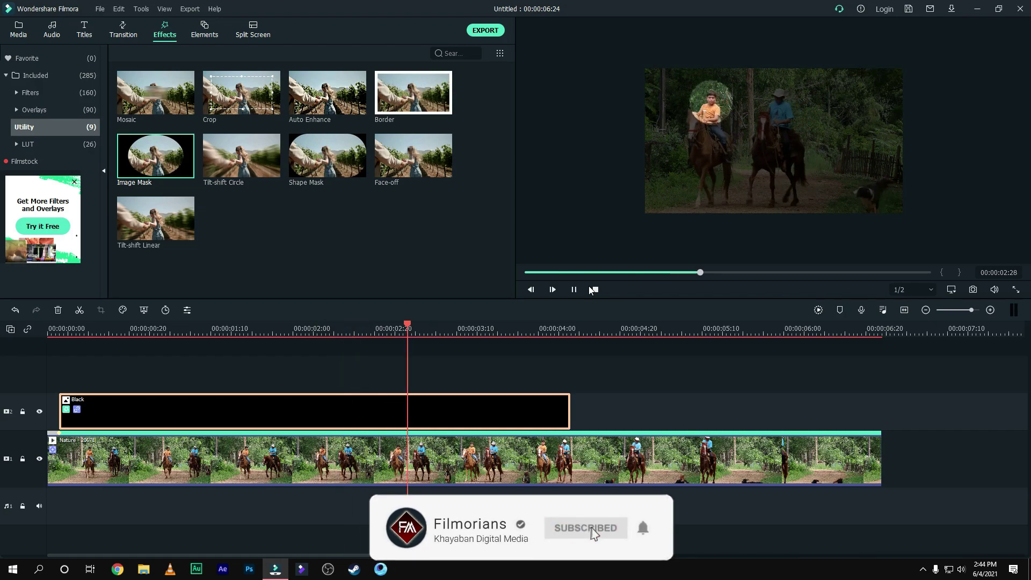
pyautogui.press('space')
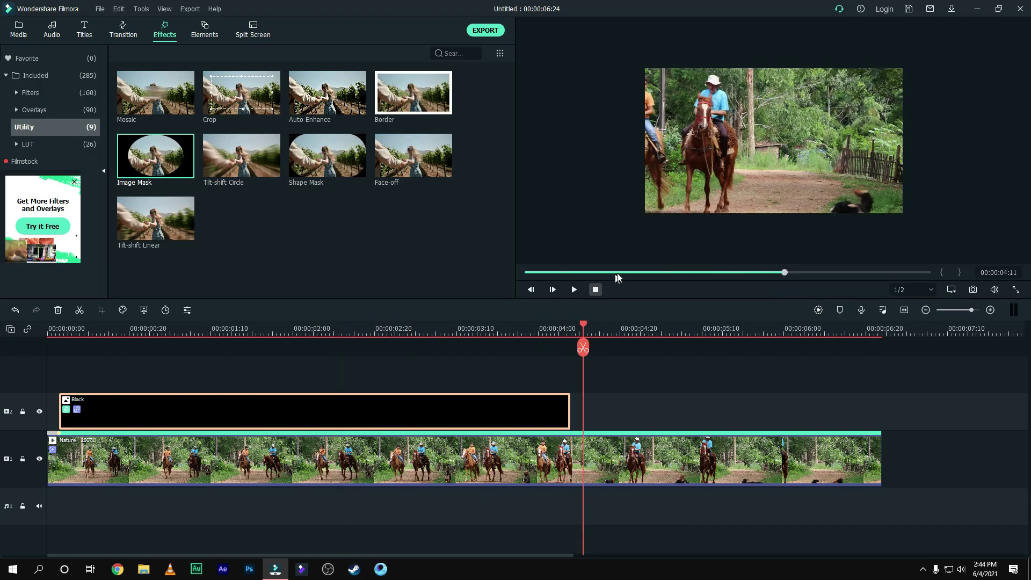
pyautogui.click(497, 347)
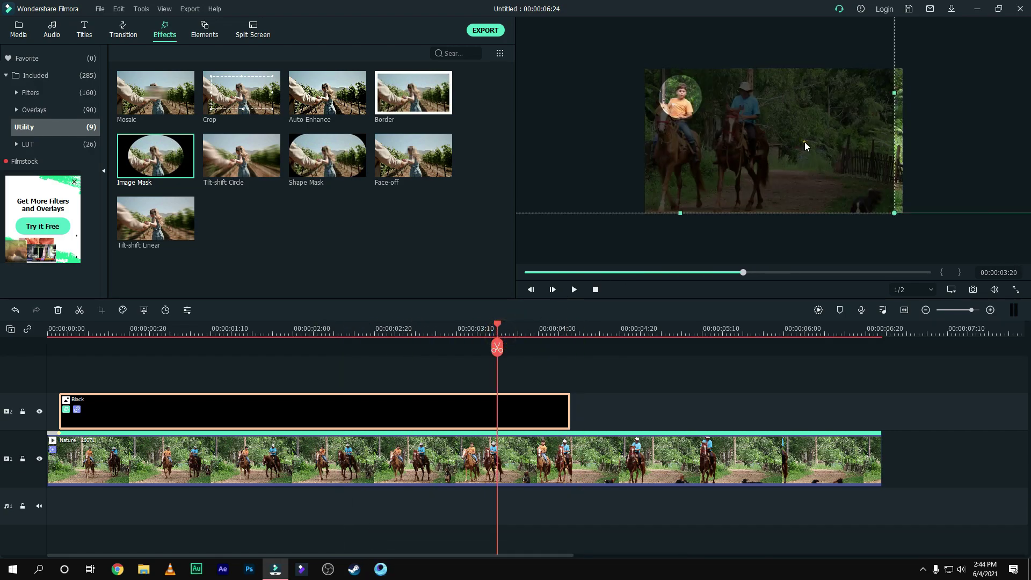
pyautogui.moveTo(893, 212); pyautogui.dragTo(830, 200)
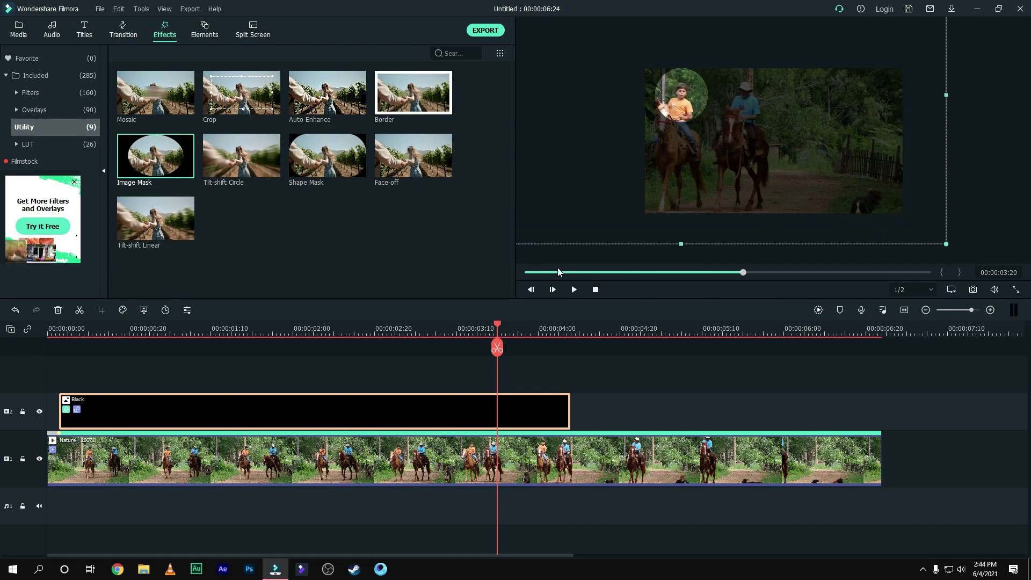
# - Replay the sequence from near the start to check that the enlarged overlay covers the whole frame, and return to the beginning
pyautogui.click(544, 273)
pyautogui.press('space')
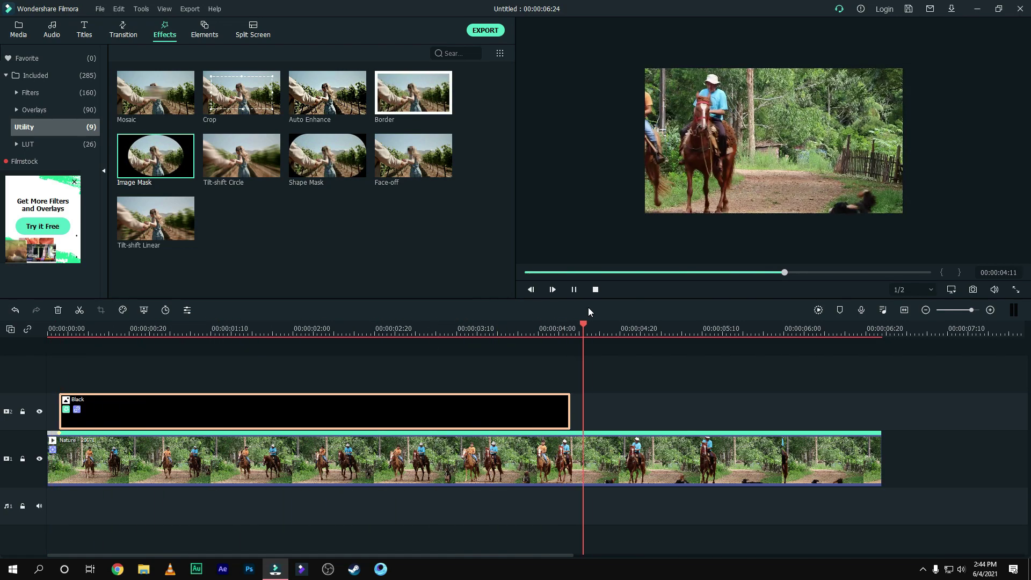
pyautogui.press('space')
pyautogui.click(527, 272)
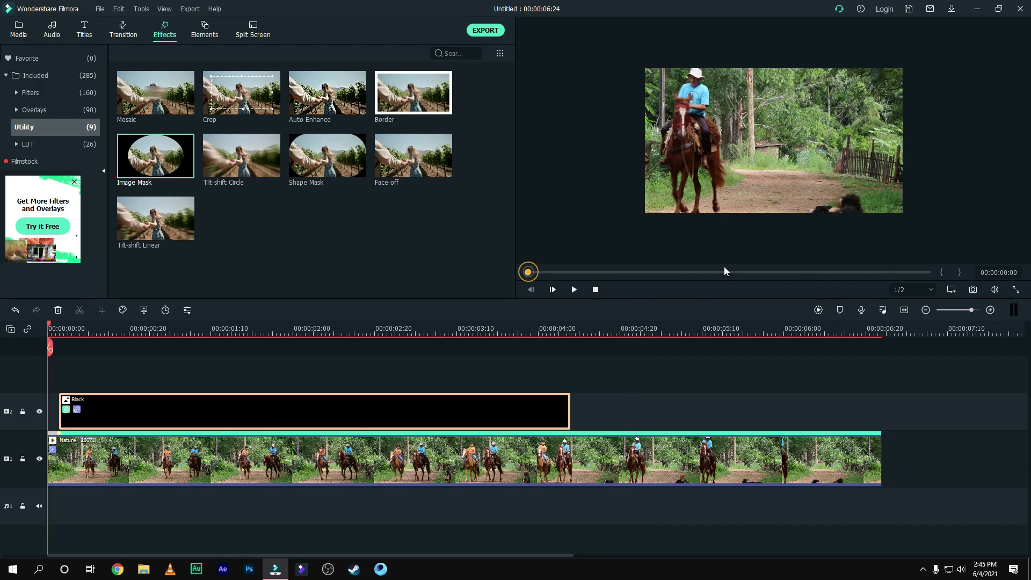
# - Set the preview zoom level back to Fit
pyautogui.click(948, 293)
pyautogui.click(939, 349)
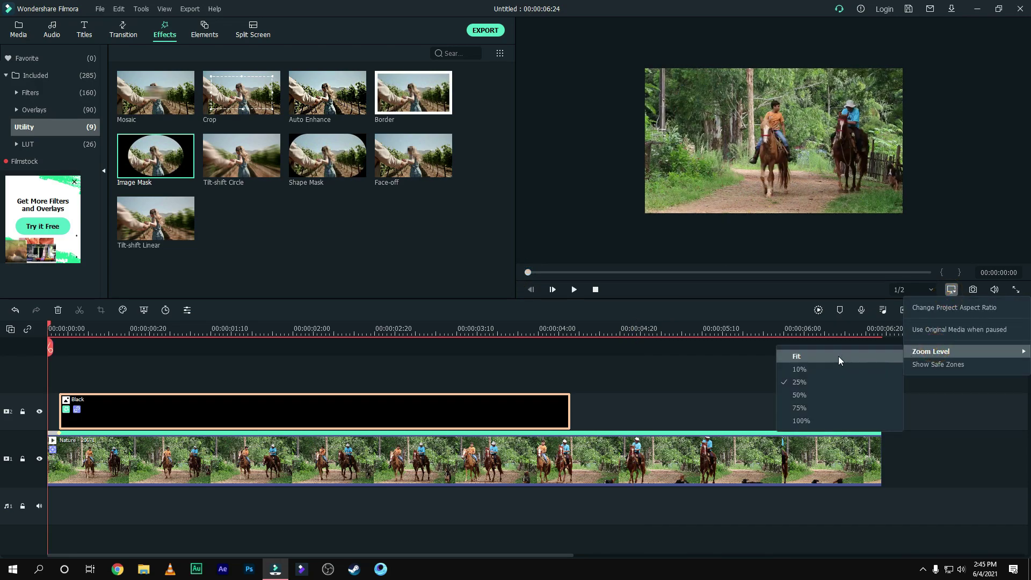
pyautogui.click(838, 356)
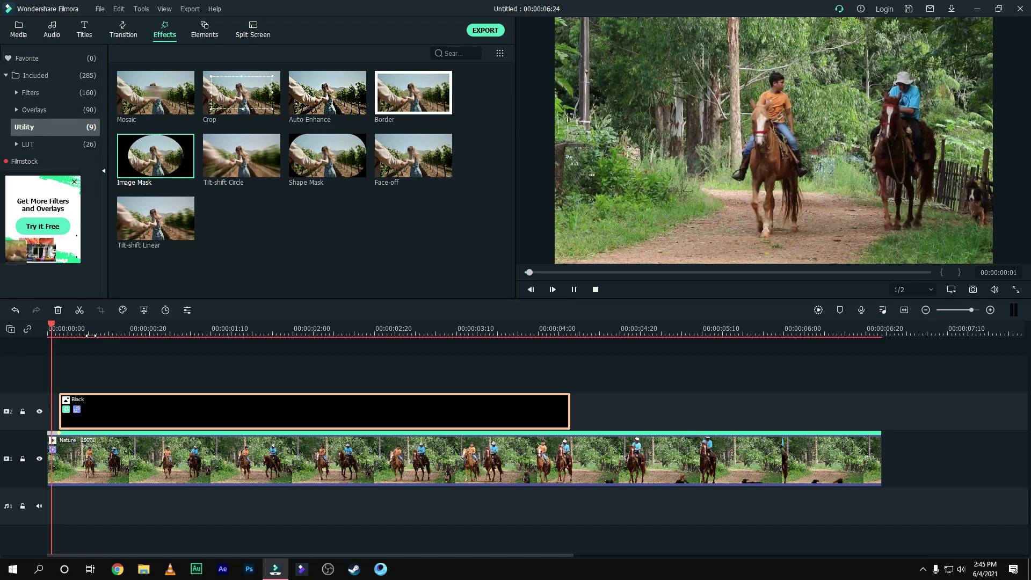
# - Shrink the Black clip's image mask to a width of 8 and a height of 11, and accept the settings
pyautogui.click(116, 346)
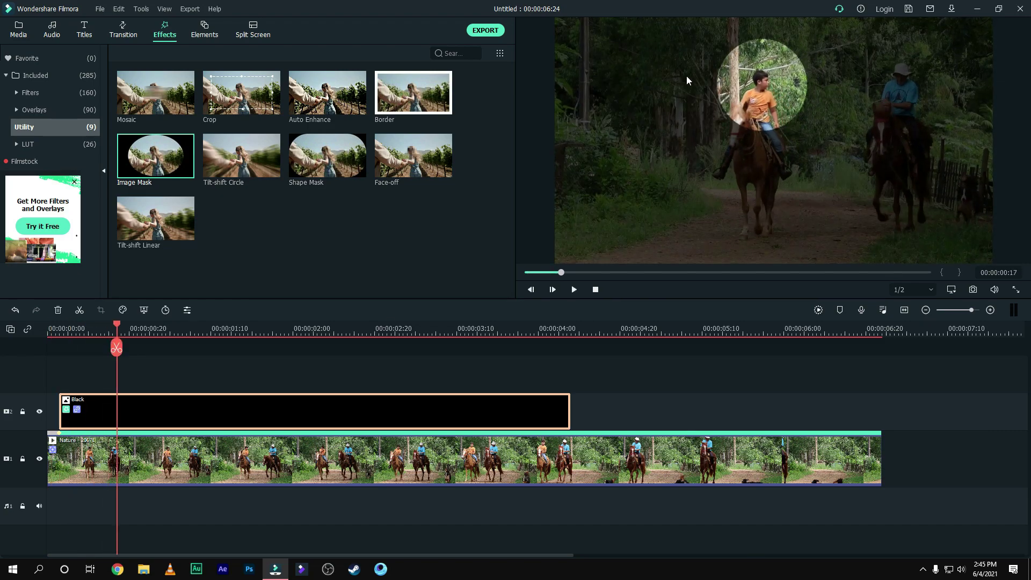
pyautogui.doubleClick(159, 408)
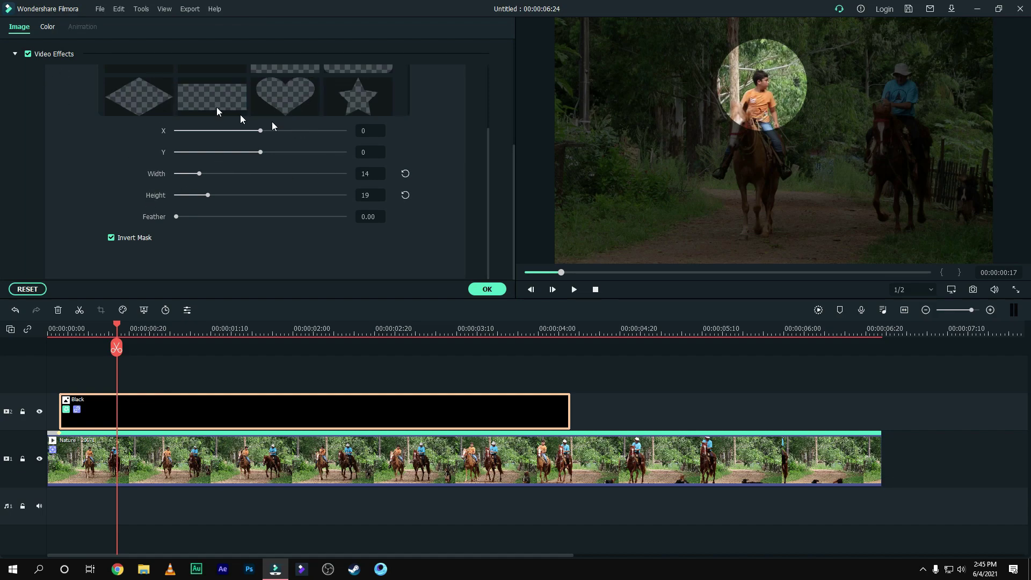
pyautogui.moveTo(197, 177); pyautogui.dragTo(194, 195)
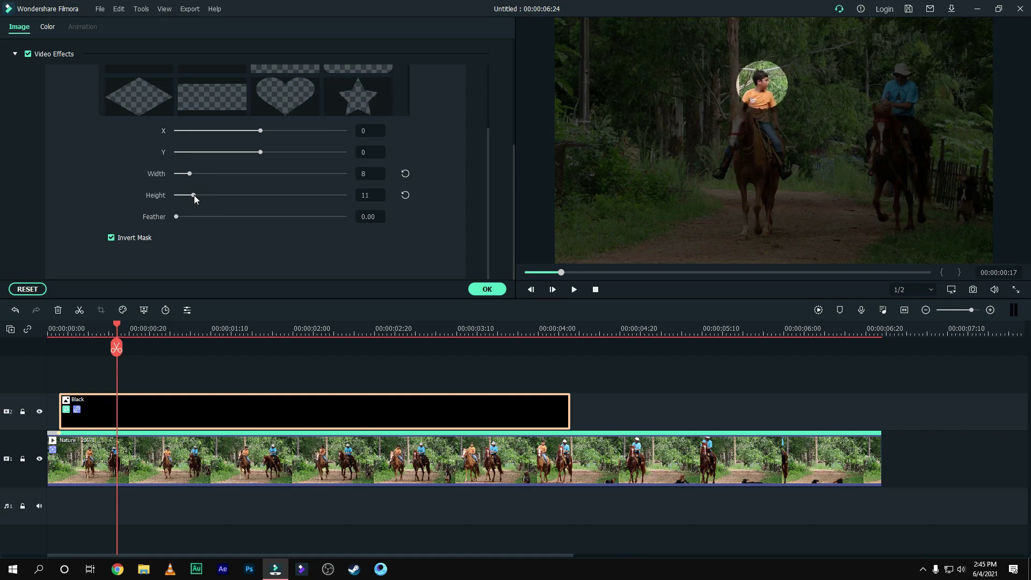
pyautogui.click(486, 287)
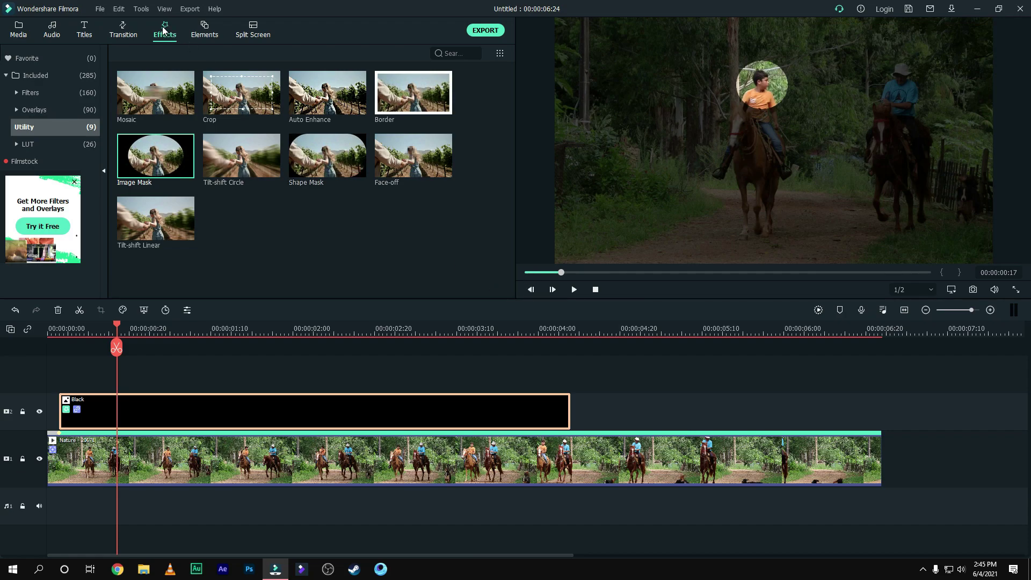
# - Add a Dissolve transition to the end of the Black clip and shorten it to the clip's last few frames
pyautogui.click(128, 33)
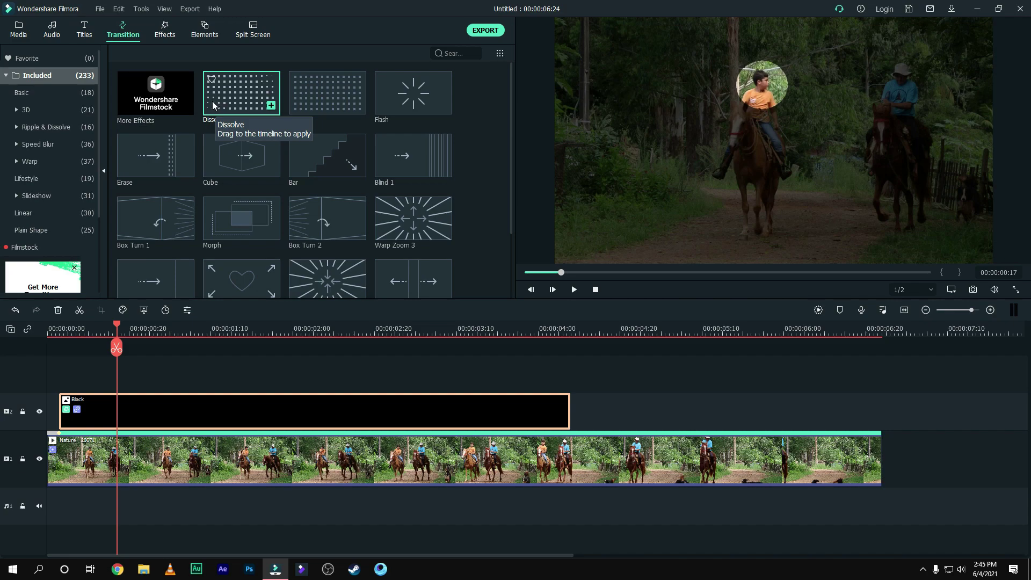
pyautogui.moveTo(213, 105); pyautogui.dragTo(120, 401)
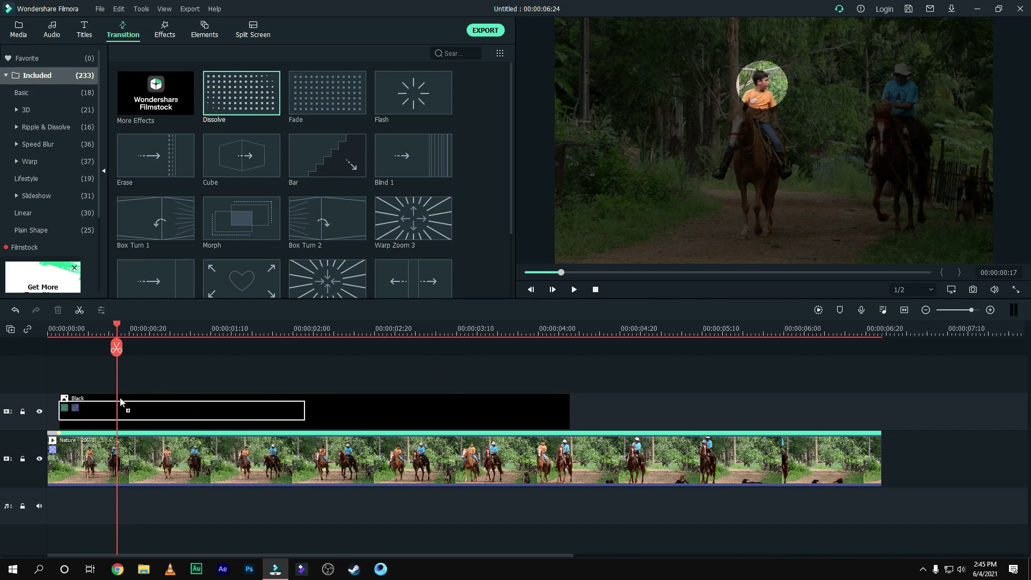
pyautogui.moveTo(302, 395); pyautogui.dragTo(445, 377)
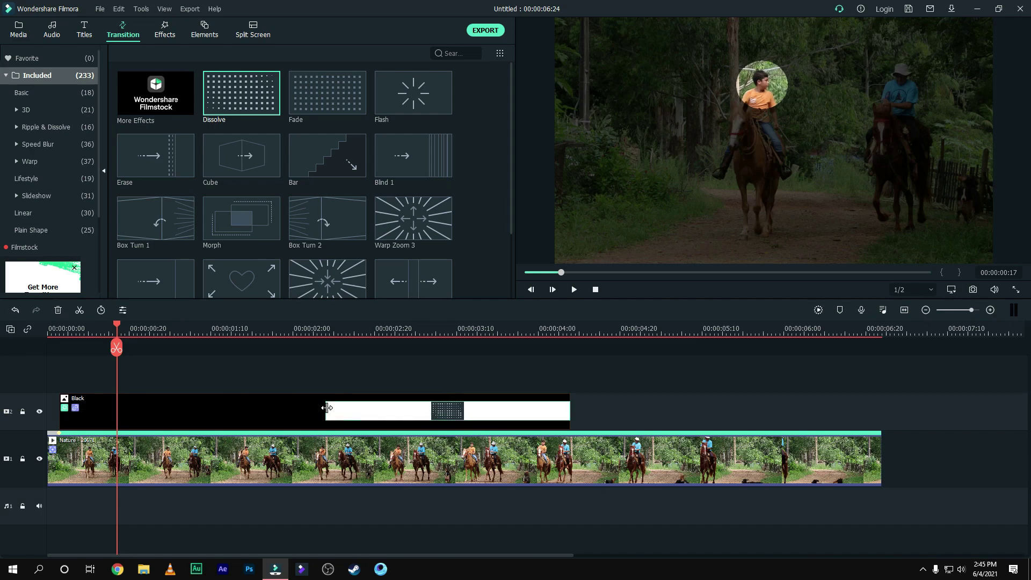
pyautogui.moveTo(327, 408); pyautogui.dragTo(536, 412)
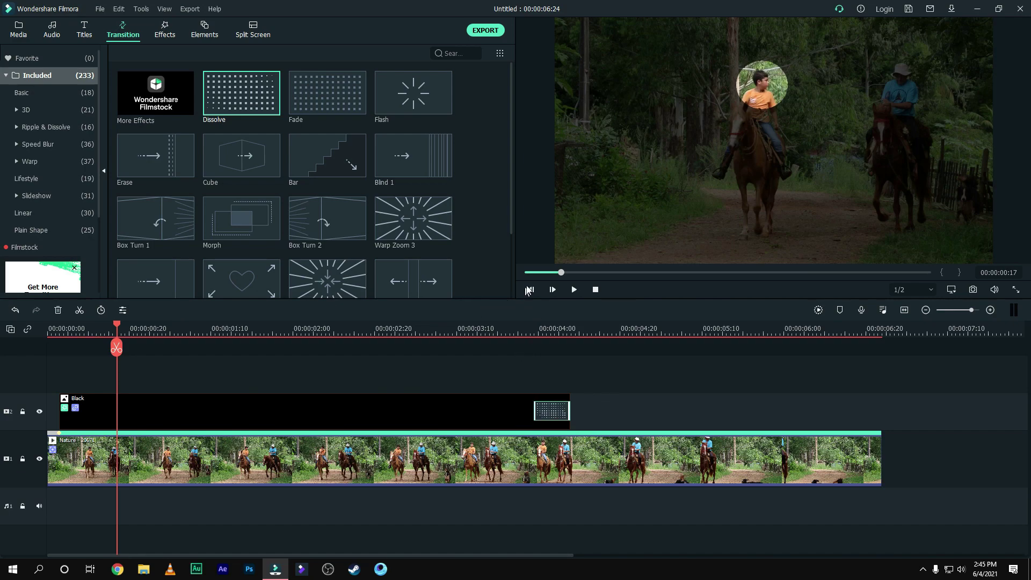
# - Play the sequence from the beginning to check the smaller spotlight and the closing Dissolve
pyautogui.click(526, 272)
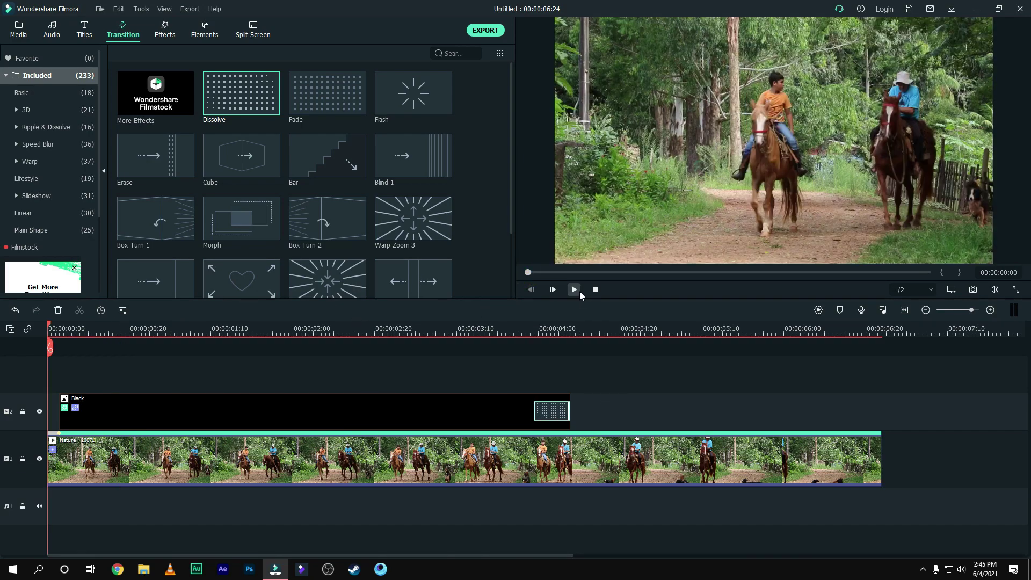
pyautogui.click(574, 289)
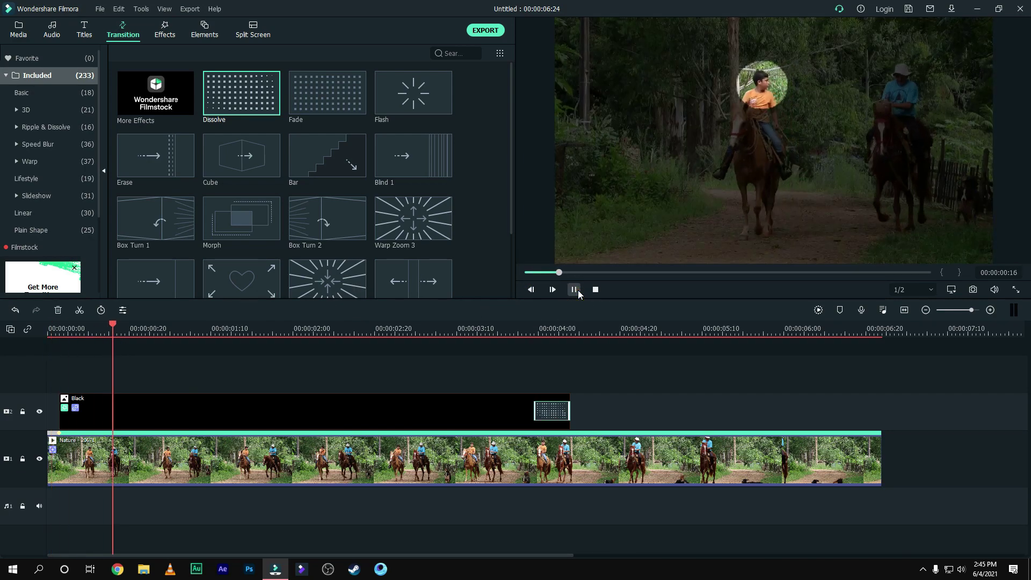